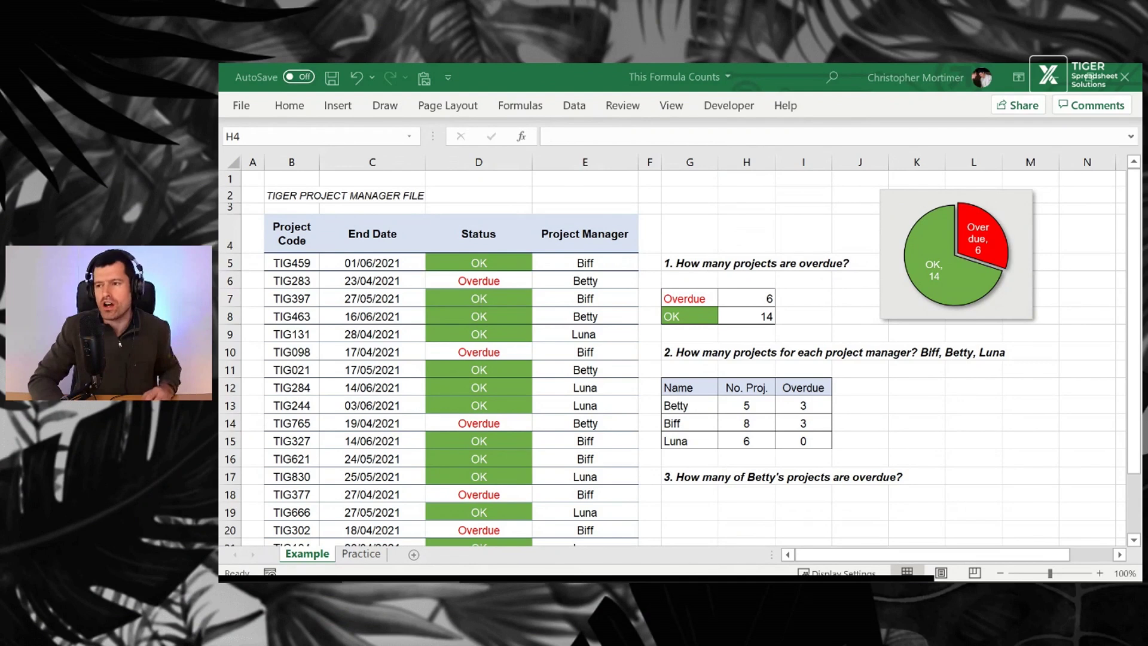
Inspect the Example sheet's pie chart source, manager summary table and Status column values
click(895, 215)
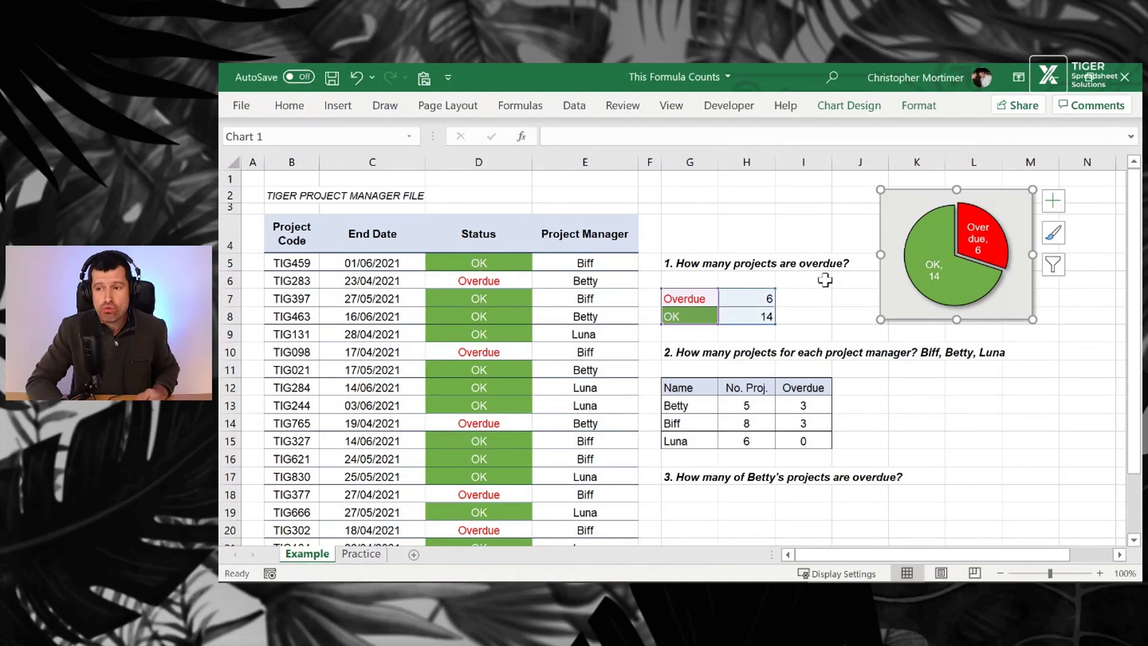
click(693, 388)
key(shift+Right)
key(shift+Right)
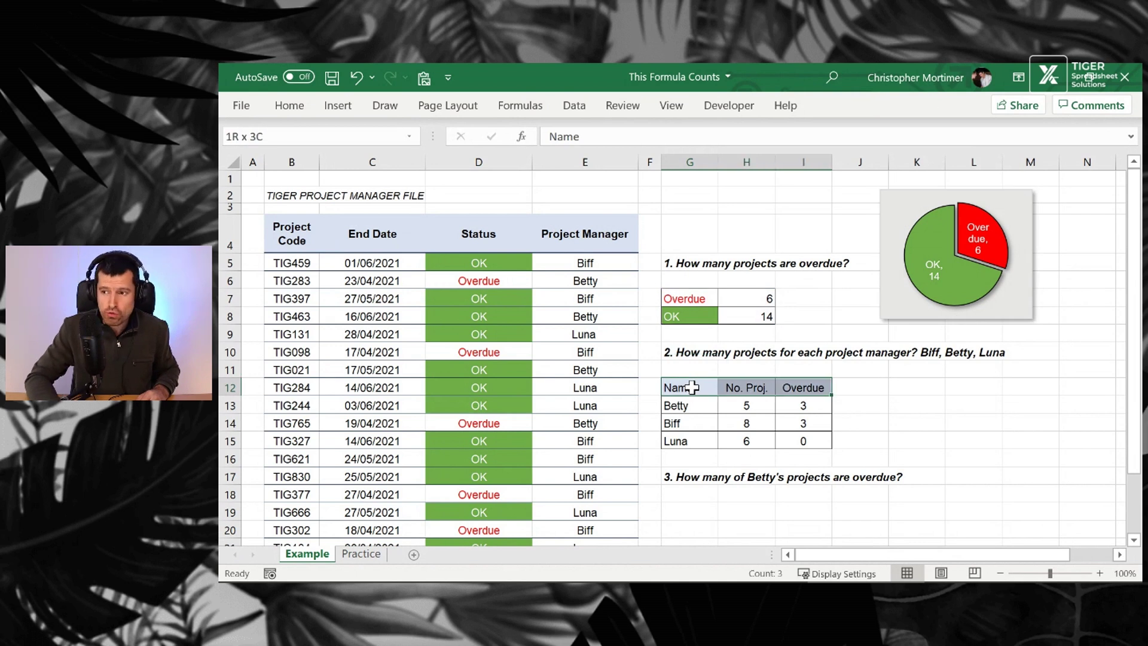
key(shift+Down)
key(shift+Down)
key(shift+Down)
key(shift+Down)
key(shift+Up)
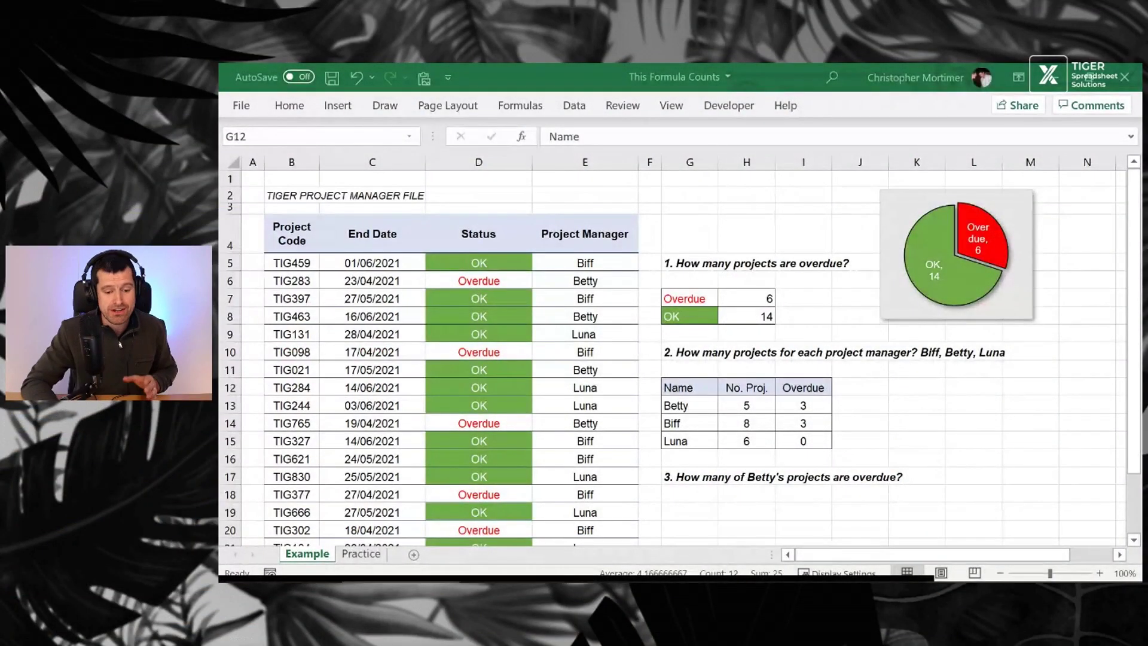
click(485, 237)
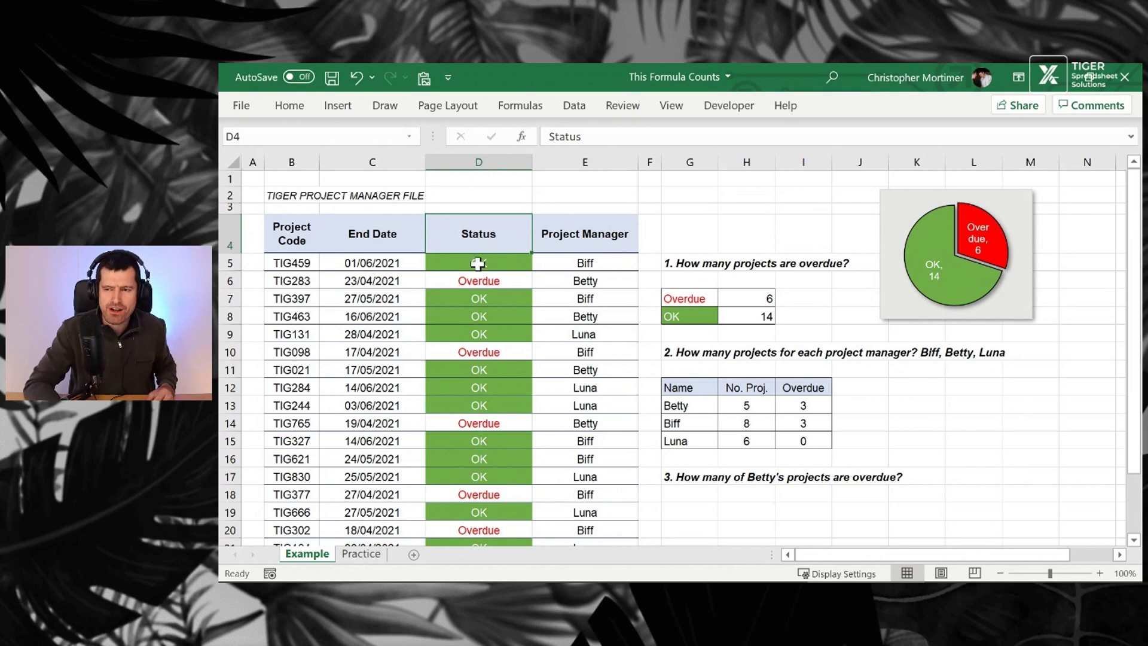
click(478, 264)
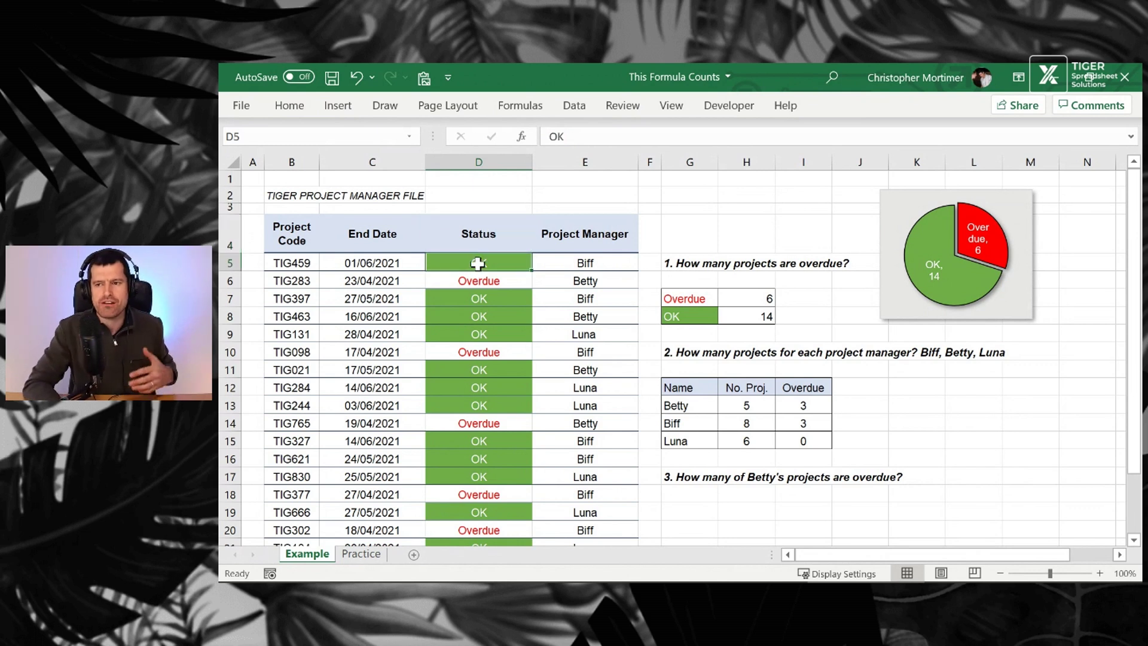
click(361, 554)
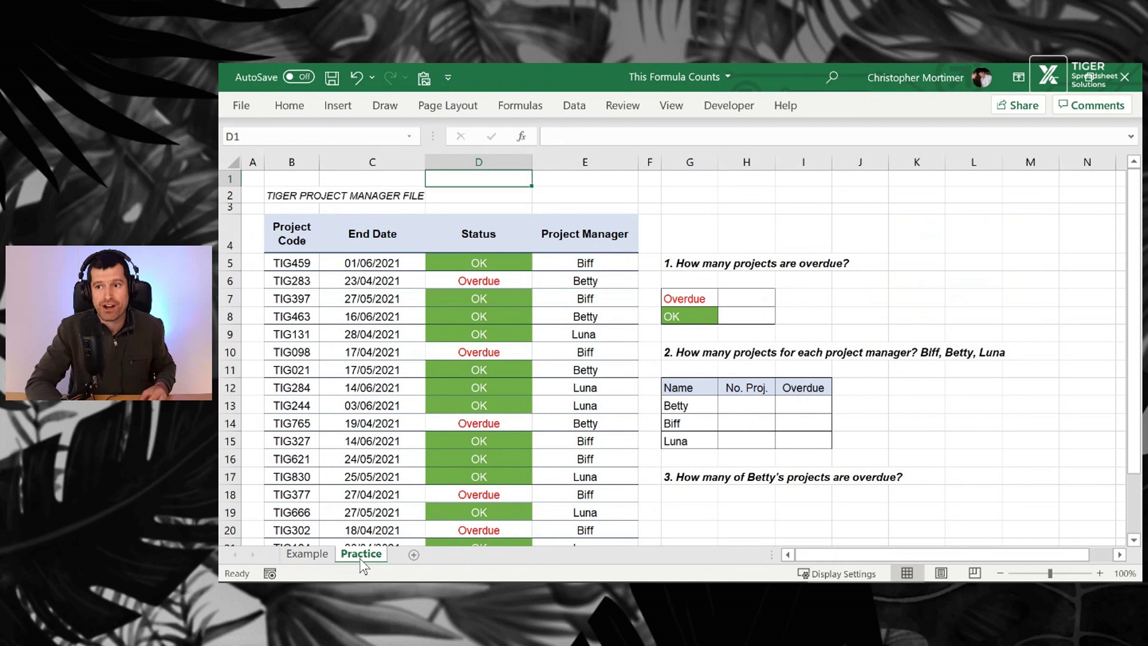
click(680, 263)
key(shift+space)
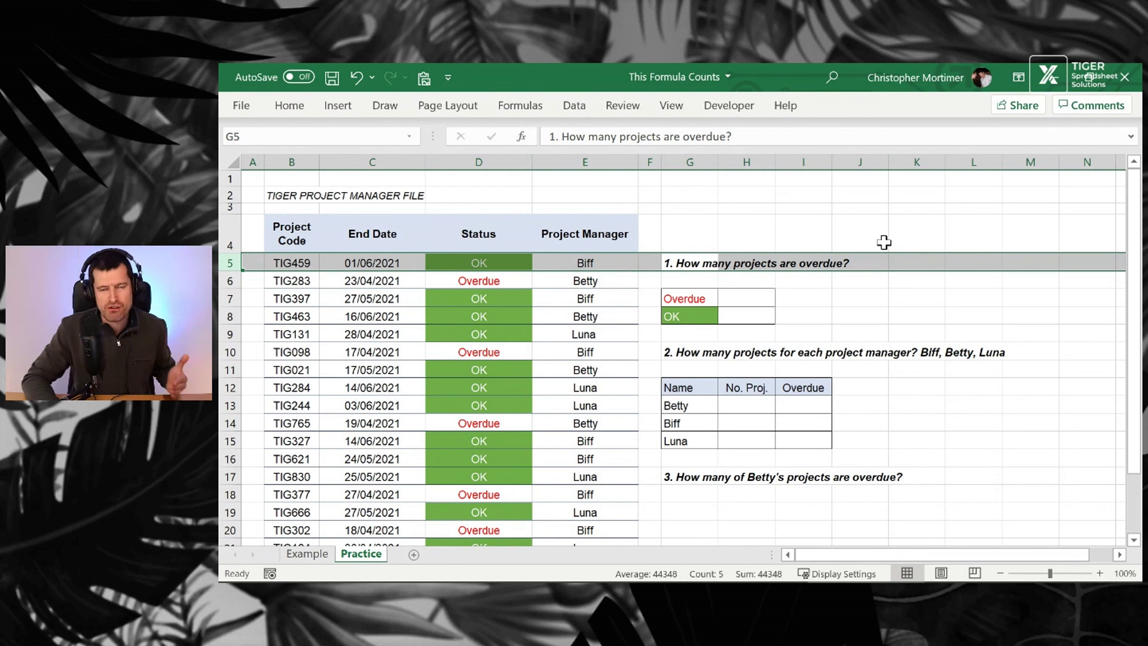
key(Down)
key(Down)
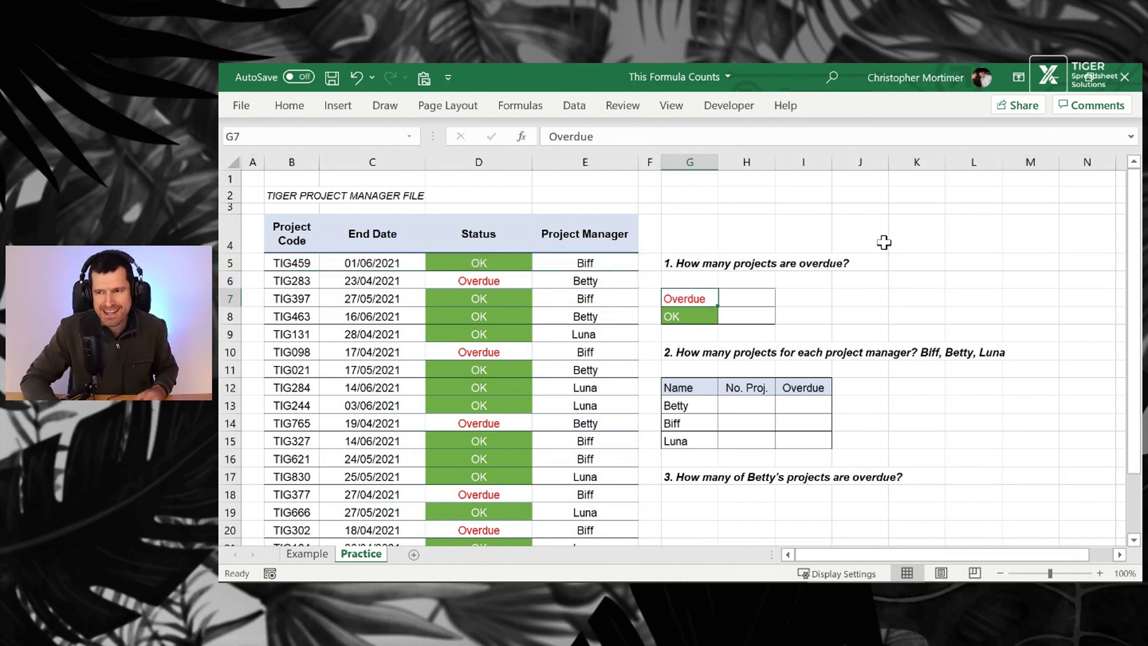
key(Right)
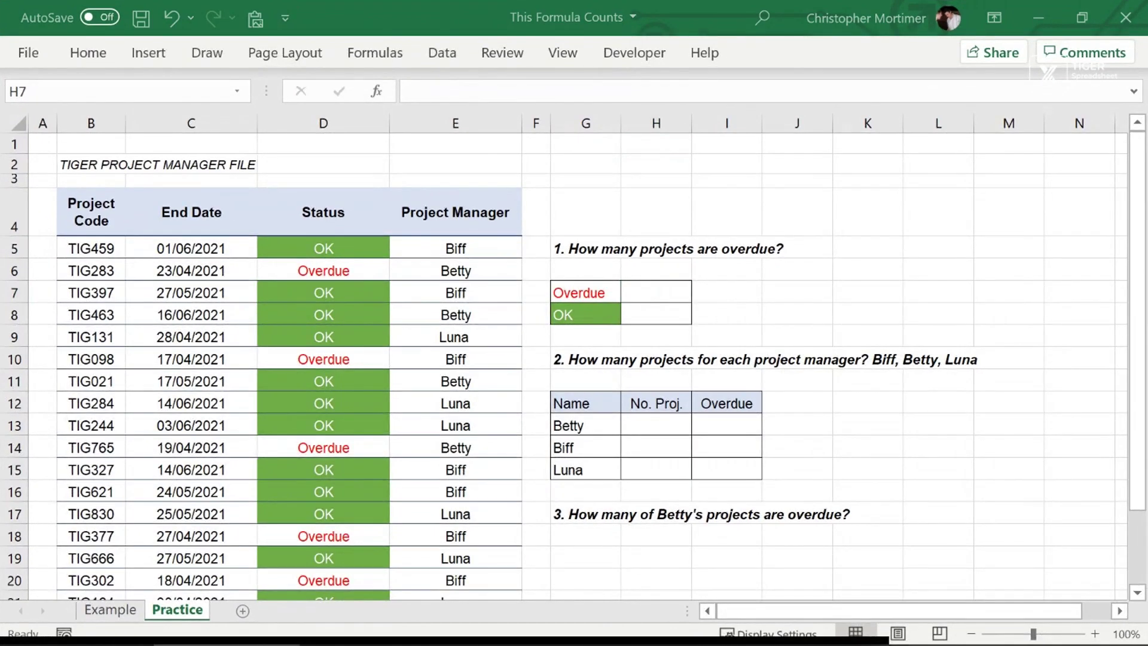
click(658, 291)
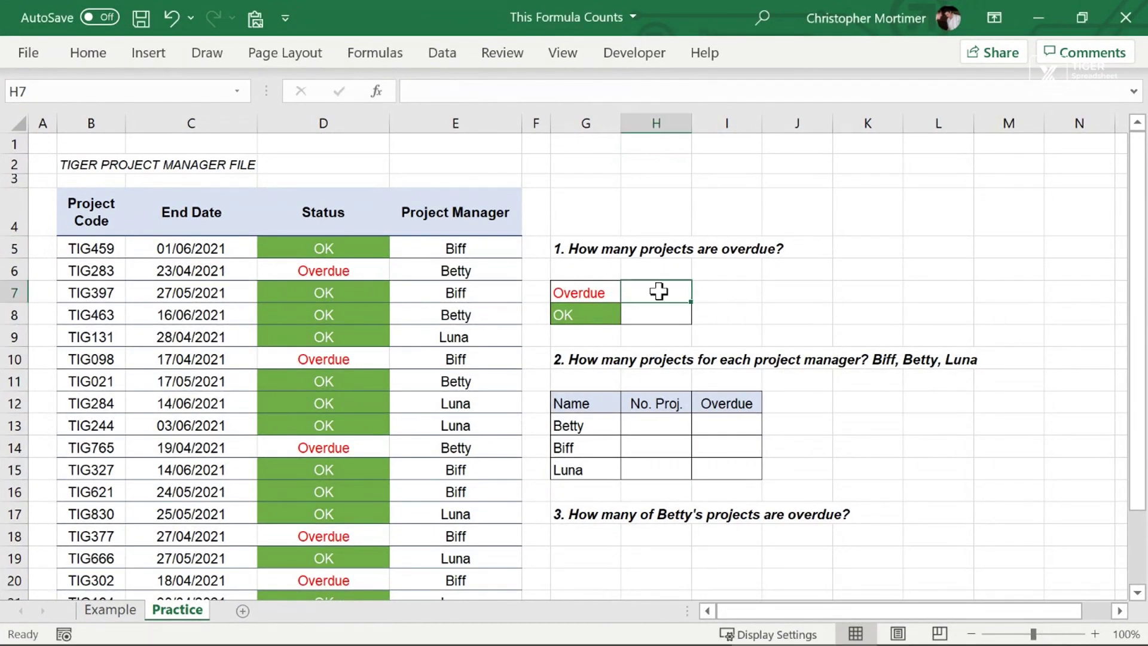
Enter =COUNTIF($D$5:$D$24,G7) in H7 to count the 6 Overdue projects
text(=)
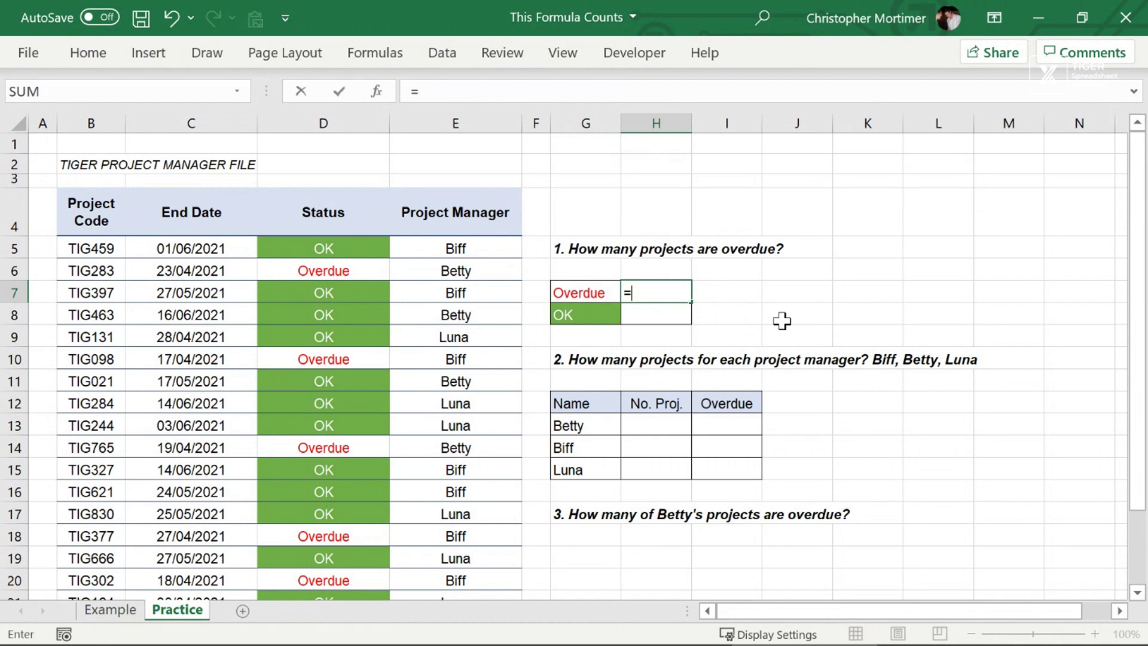
text(countif()
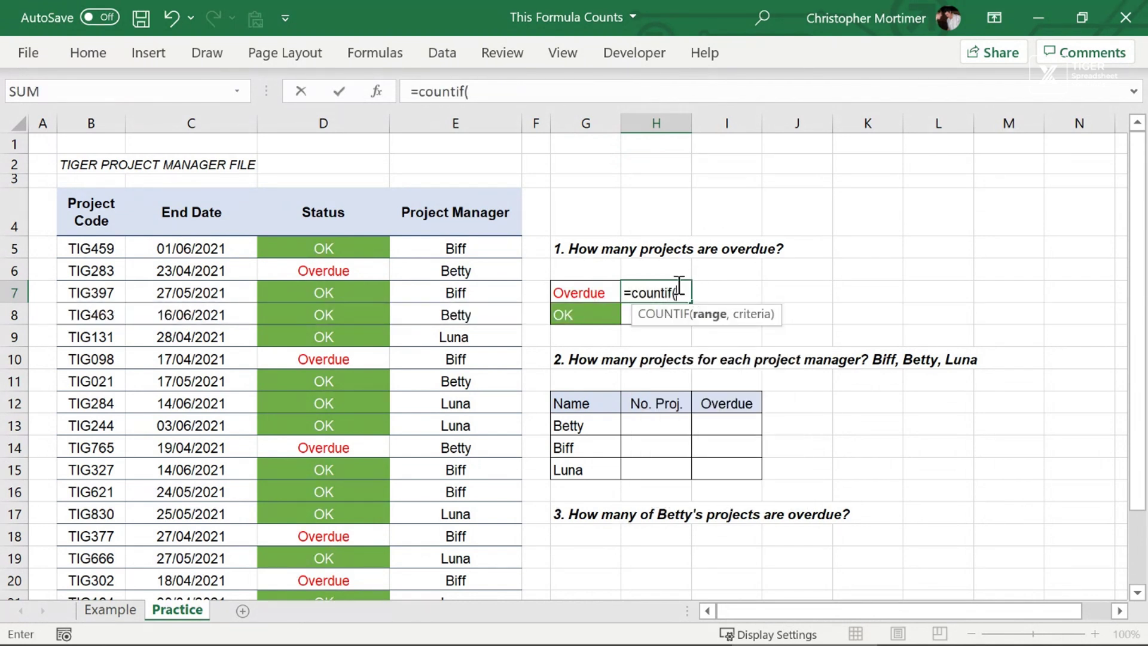
click(495, 89)
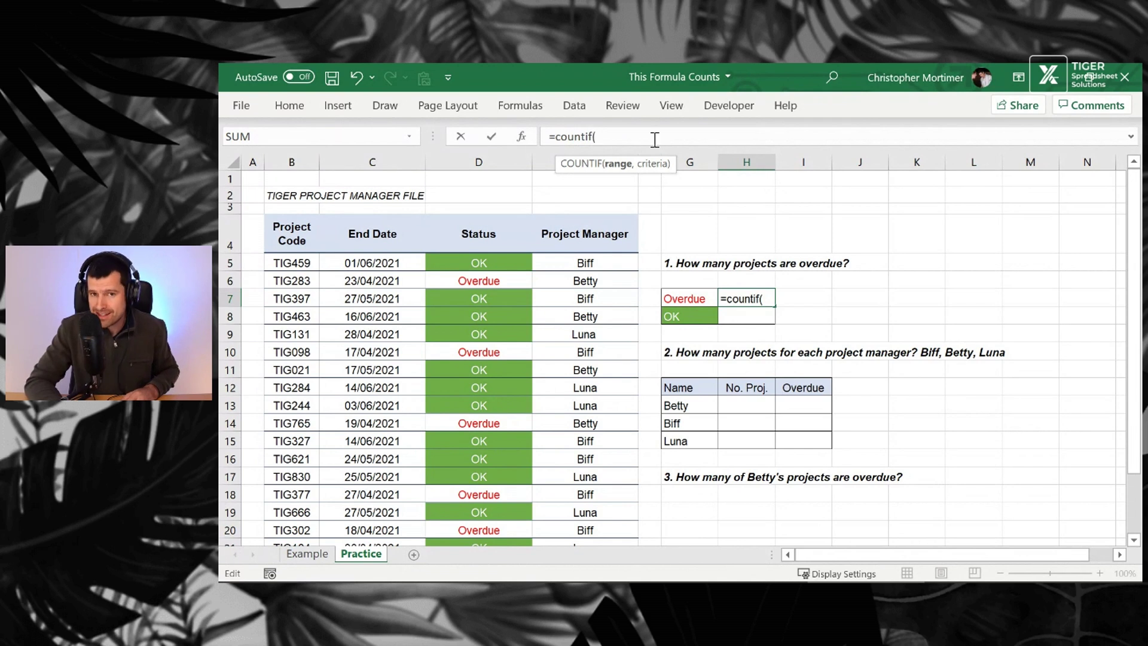
click(465, 264)
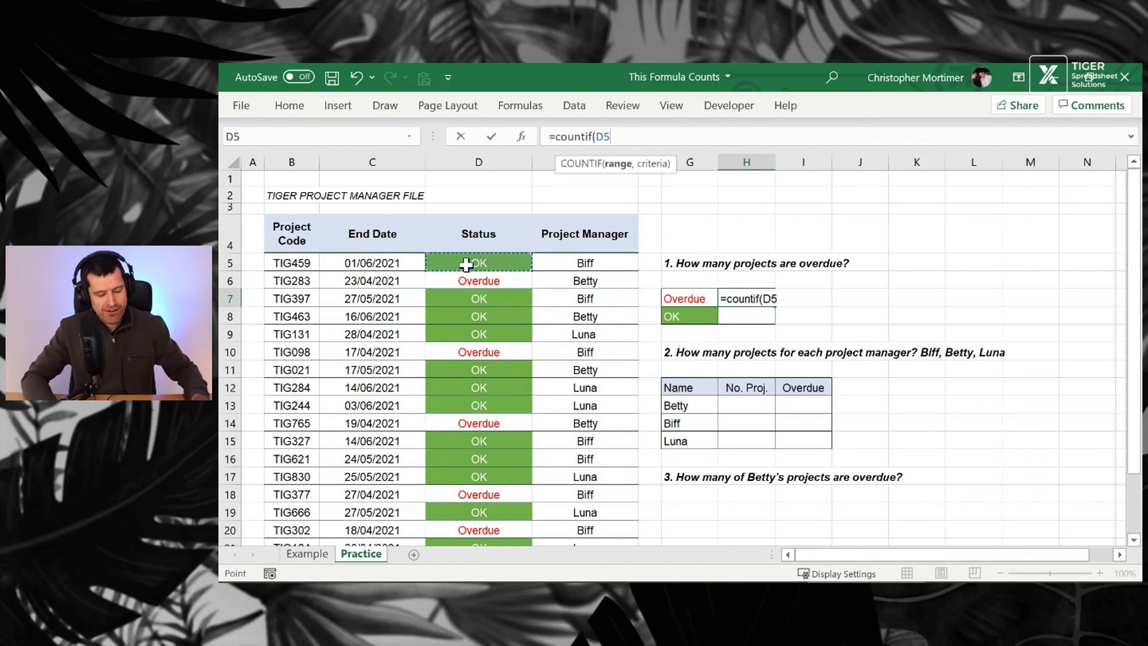
key(ctrl+shift+Down)
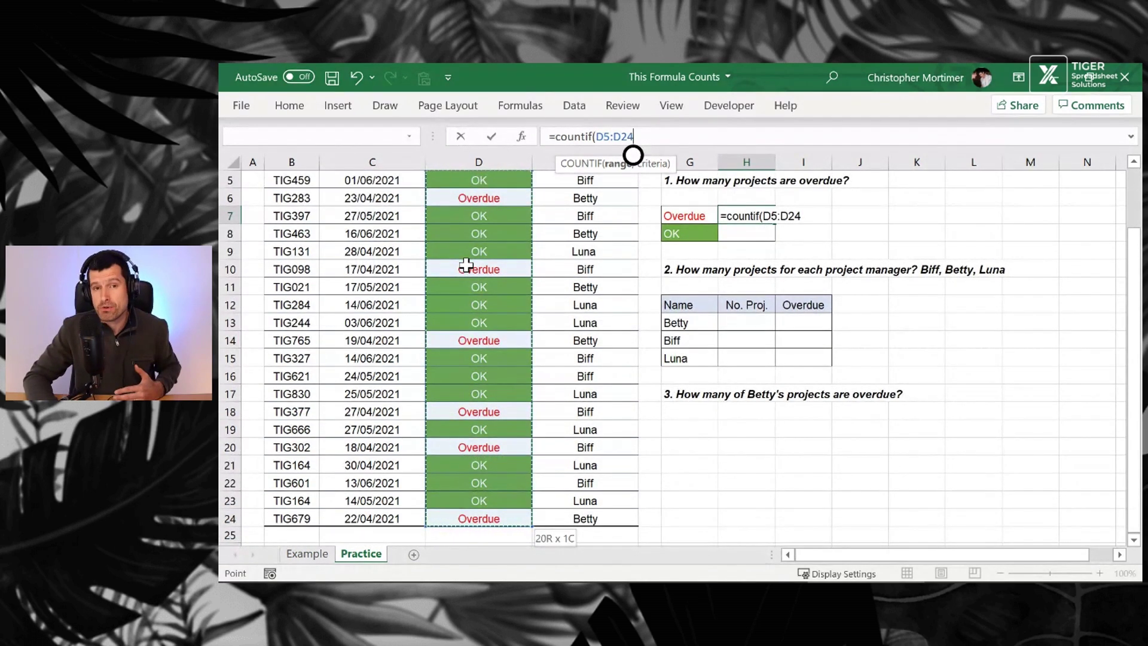
key(F4)
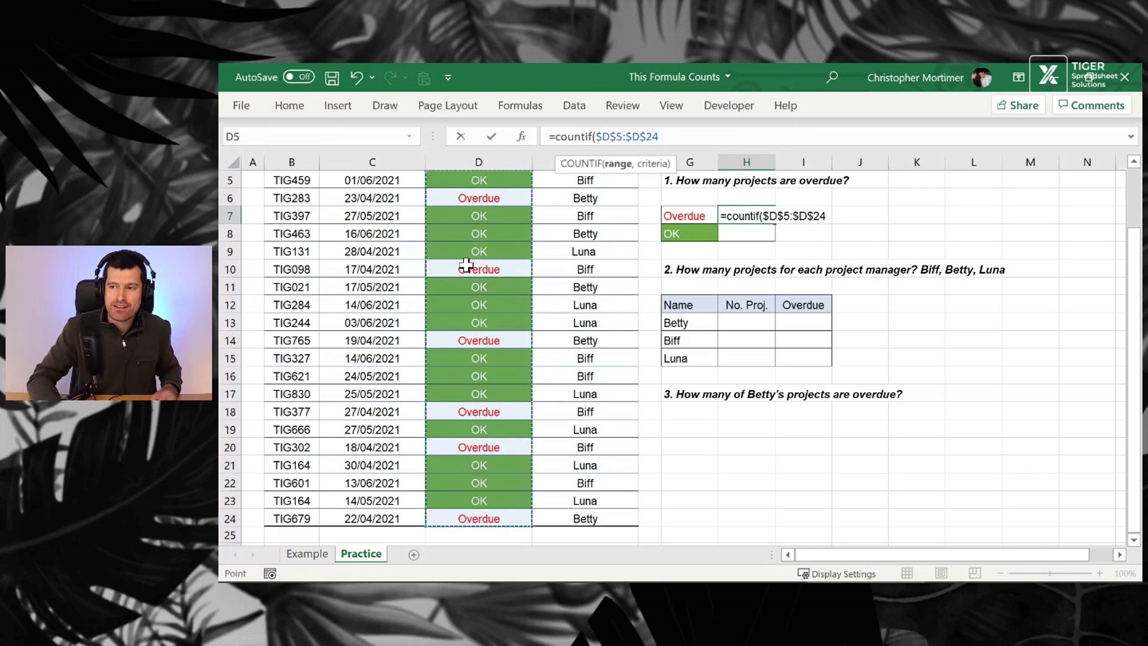
text(,)
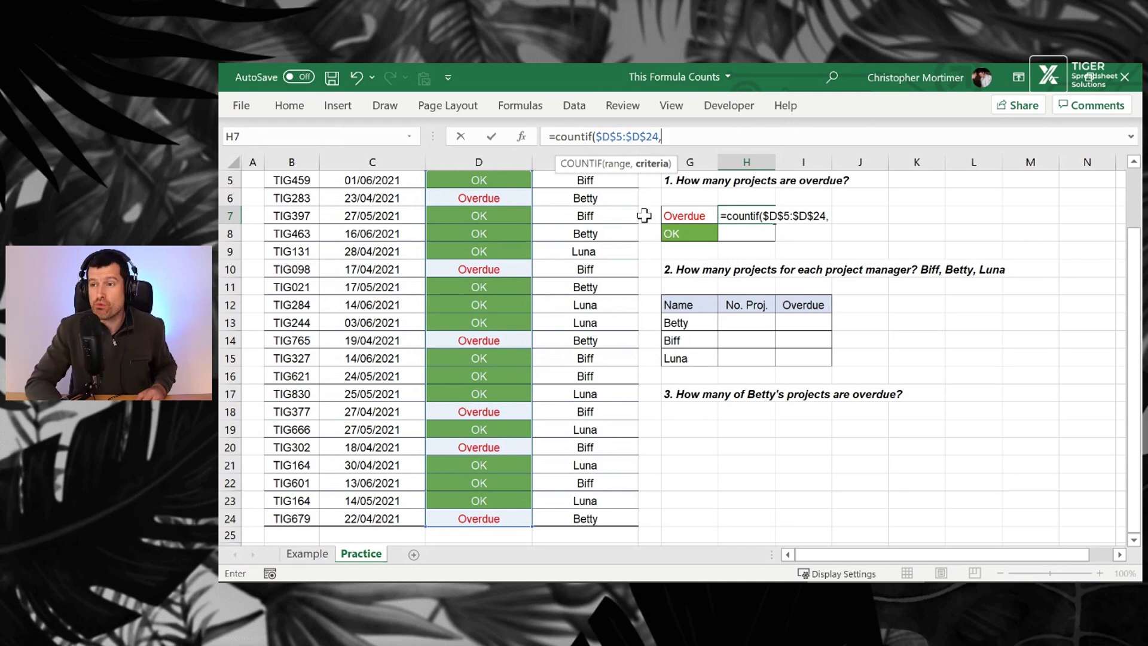
click(676, 214)
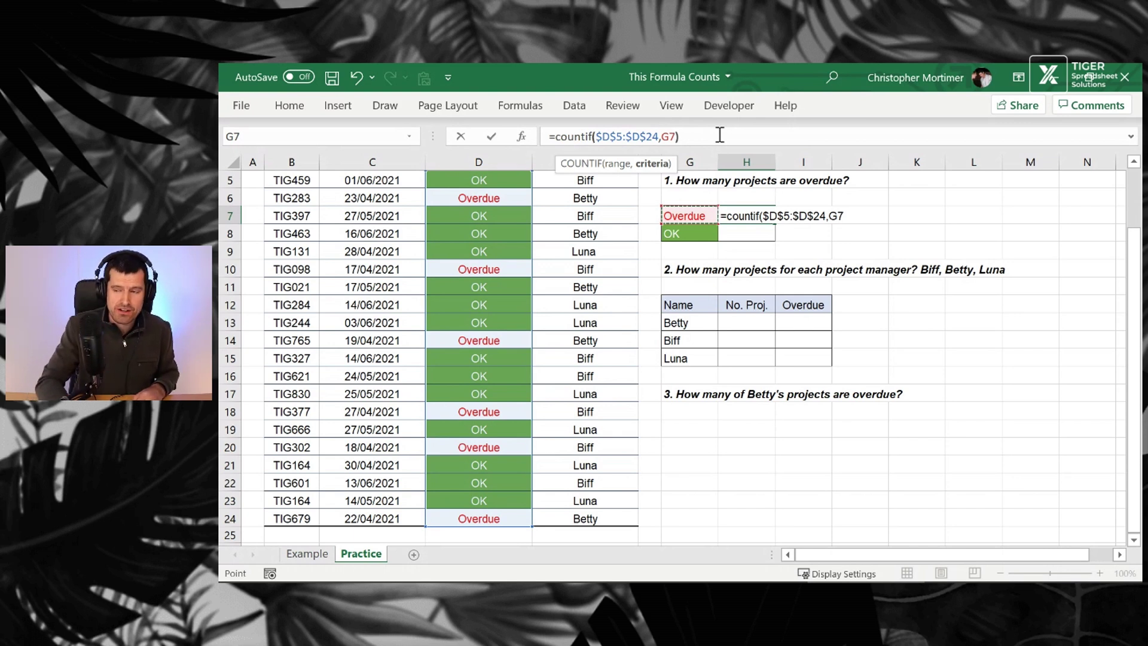
key(Return)
key(Up)
scroll(758, 317, up, 1)
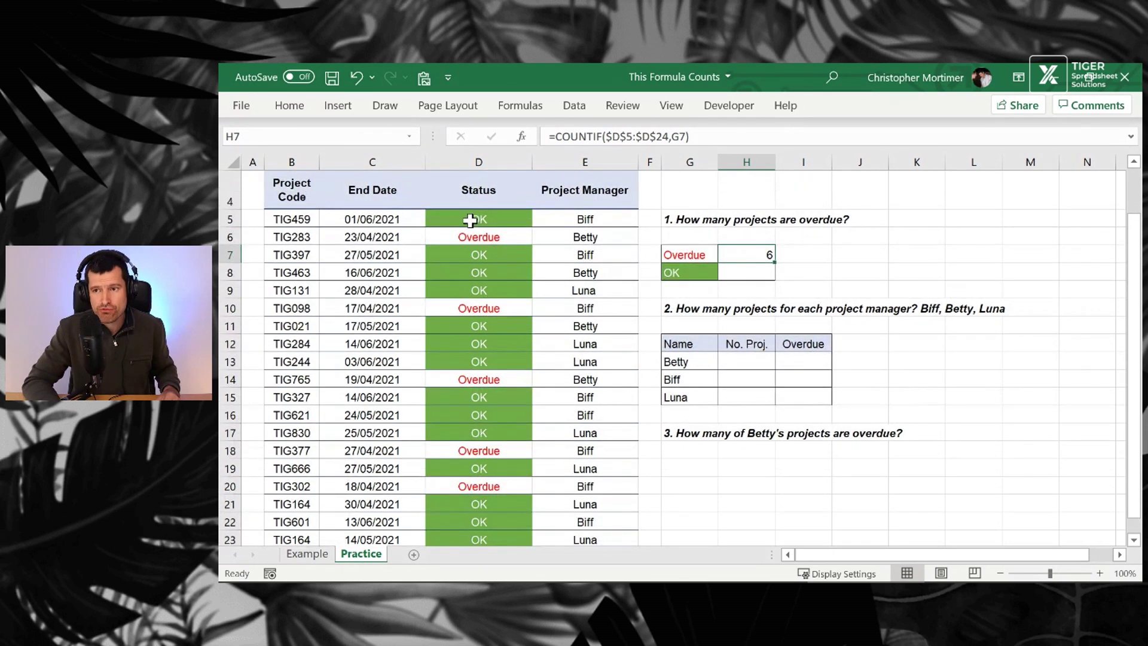
click(470, 220)
key(Down)
key(Down)
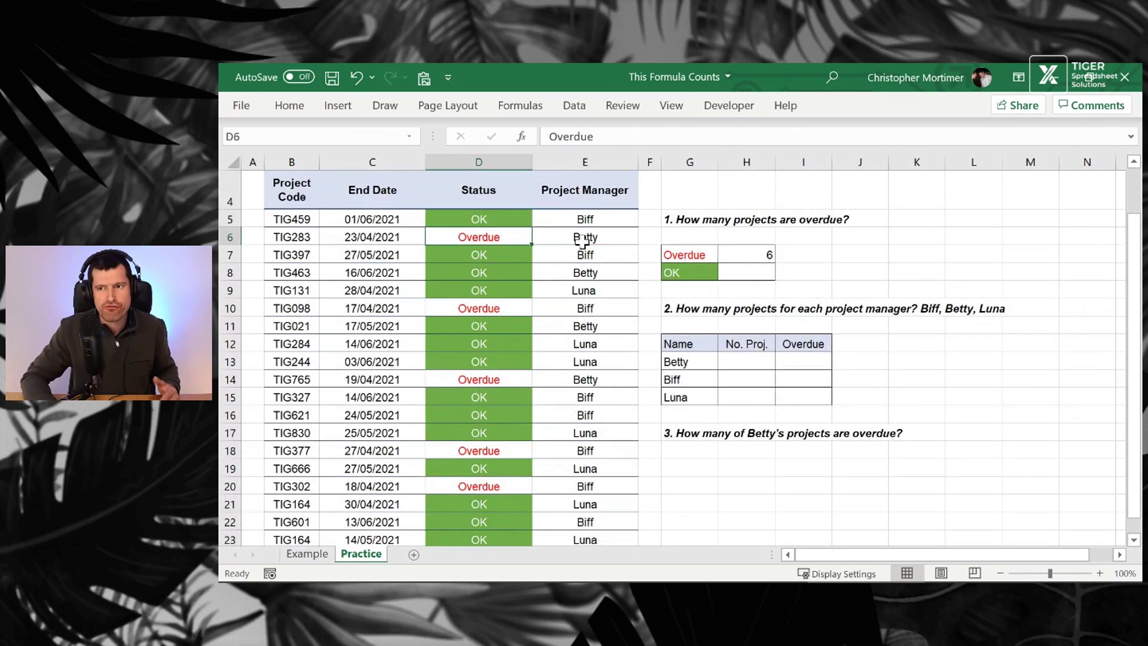
key(Down)
key(Down)
key(Down)
key(Down)
key(Down)
key(Down)
key(Down)
key(Down)
key(Down)
key(Down)
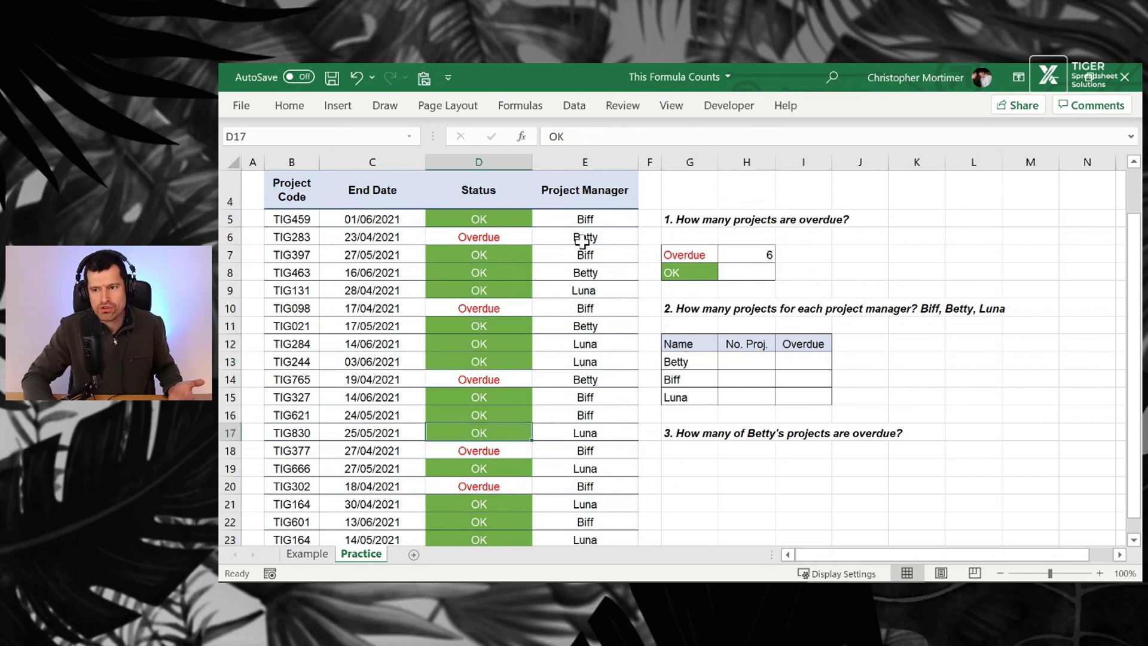
key(Down)
key(Down)
key(Down)
key(Down)
key(Down)
key(Down)
key(Down)
key(Up)
key(Up)
key(Up)
key(Up)
key(Up)
key(Up)
key(Up)
key(Up)
key(Up)
key(Up)
key(Up)
key(Up)
key(Up)
key(Up)
key(Up)
key(Up)
key(Up)
key(Up)
key(Up)
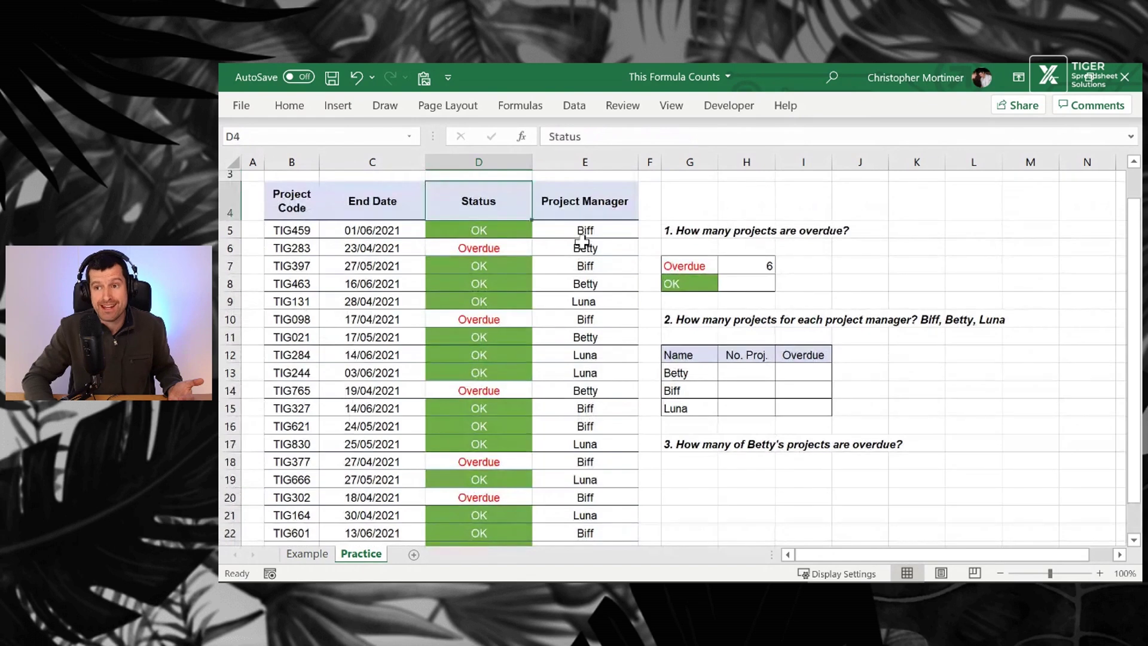
key(Down)
text(Overdue)
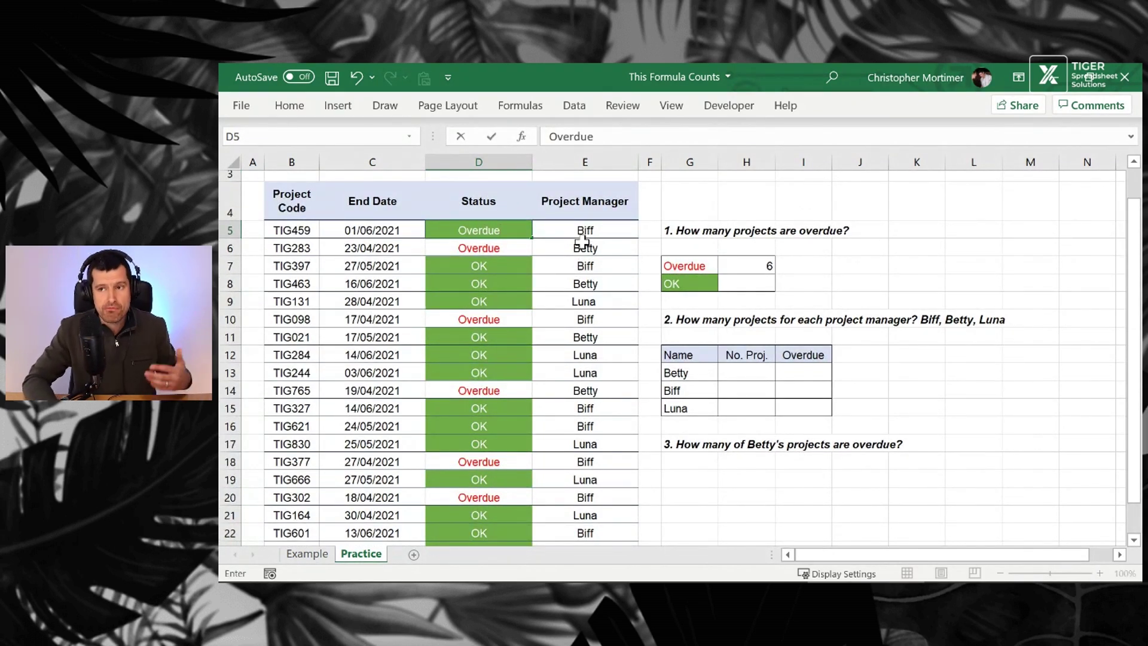
key(ctrl+Return)
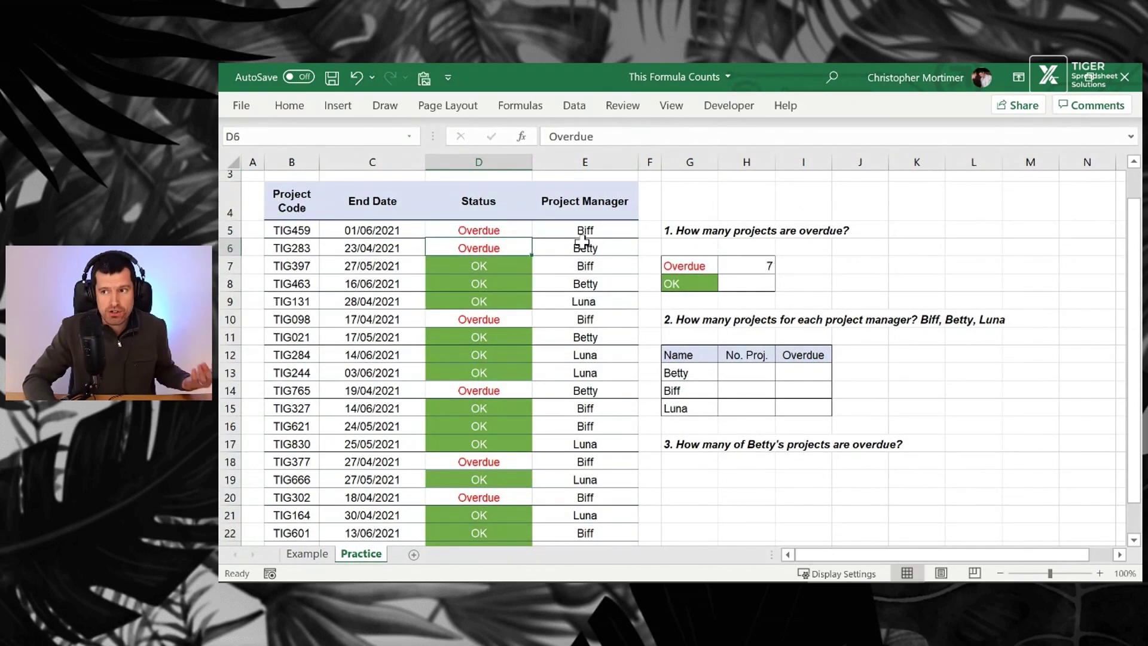
click(742, 263)
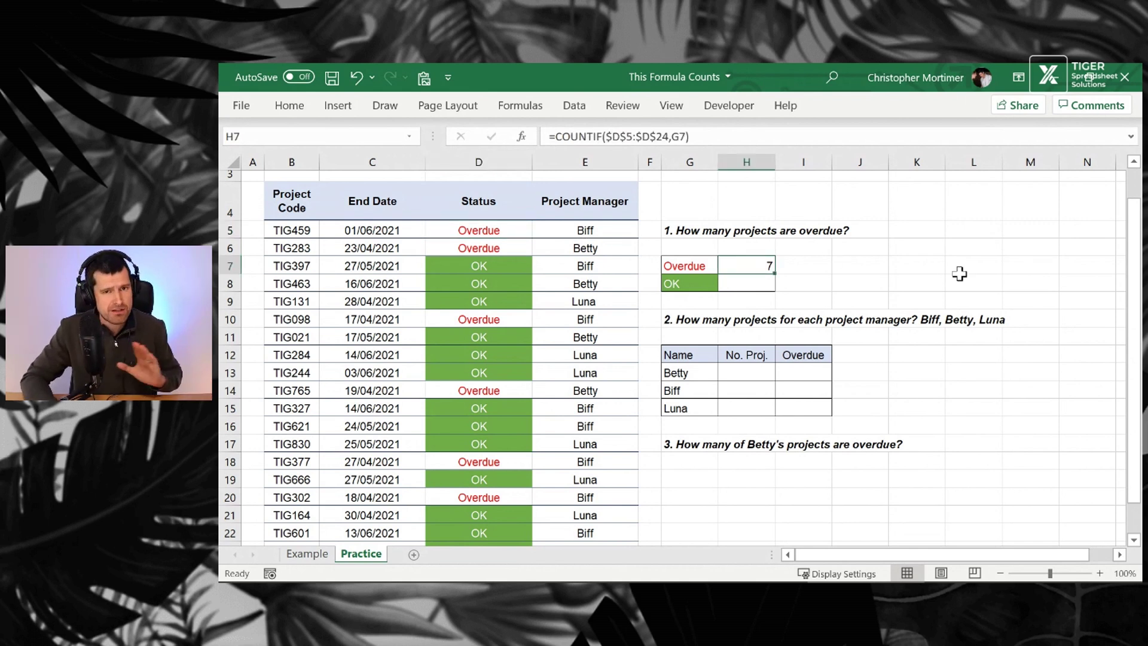
key(ctrl+z)
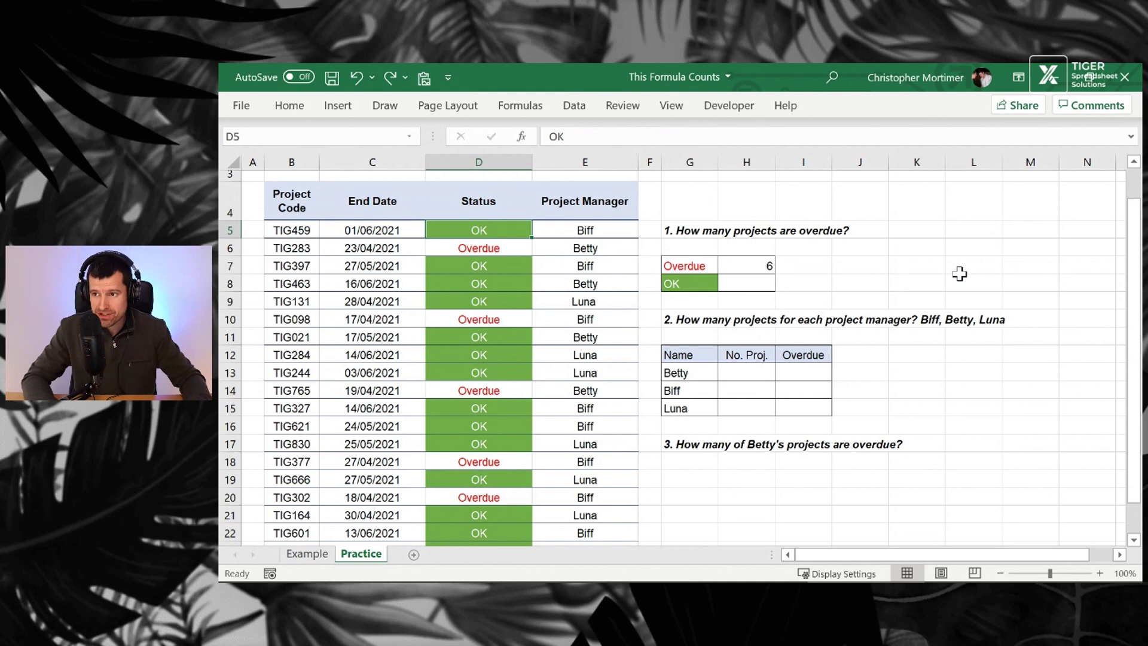
key(Right)
key(Right)
key(Right)
key(Down)
key(Down)
key(Right)
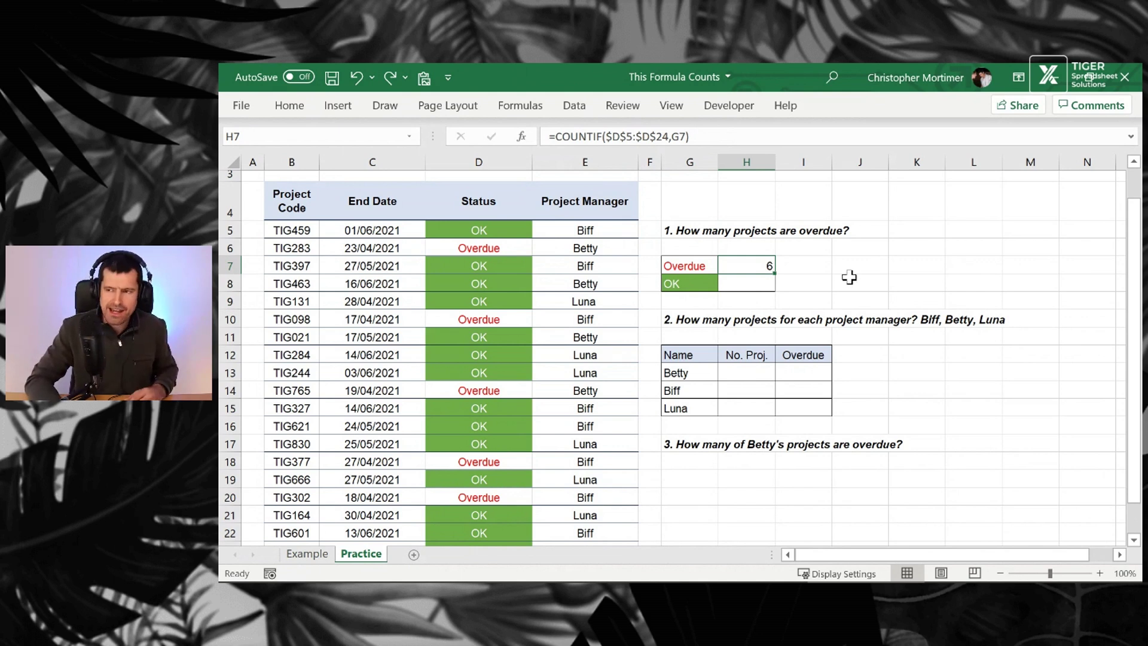
Fill the COUNTIF formula down into H8 and confirm it returns 14 OK projects
drag(775, 273, 771, 292)
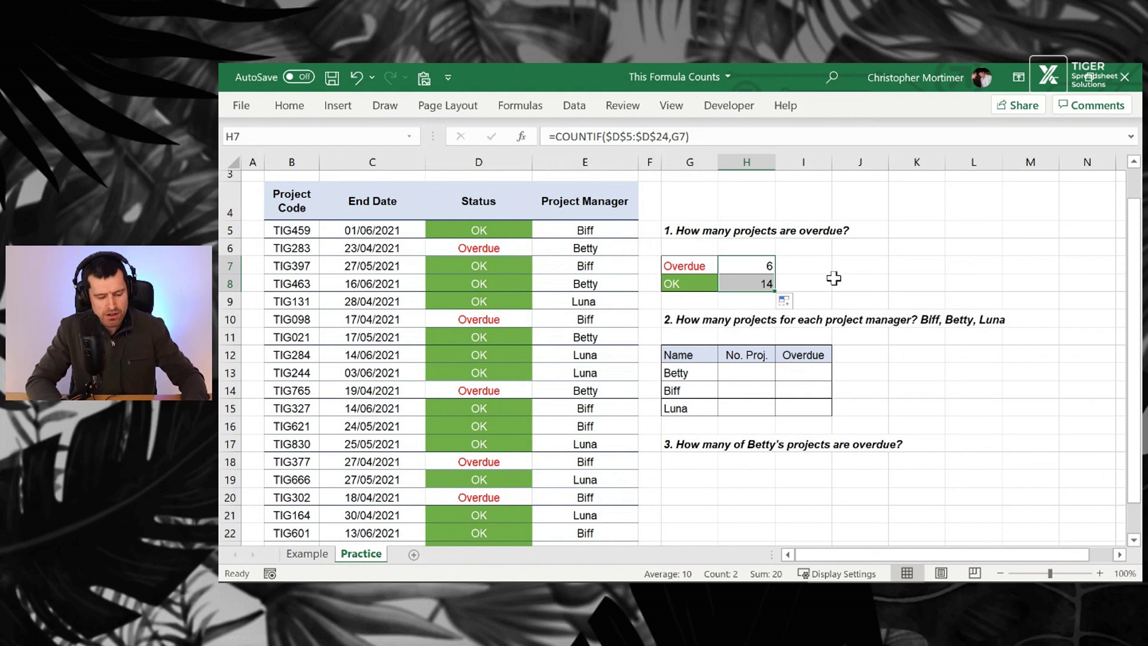
key(ctrl+z)
key(shift+Down)
key(ctrl+d)
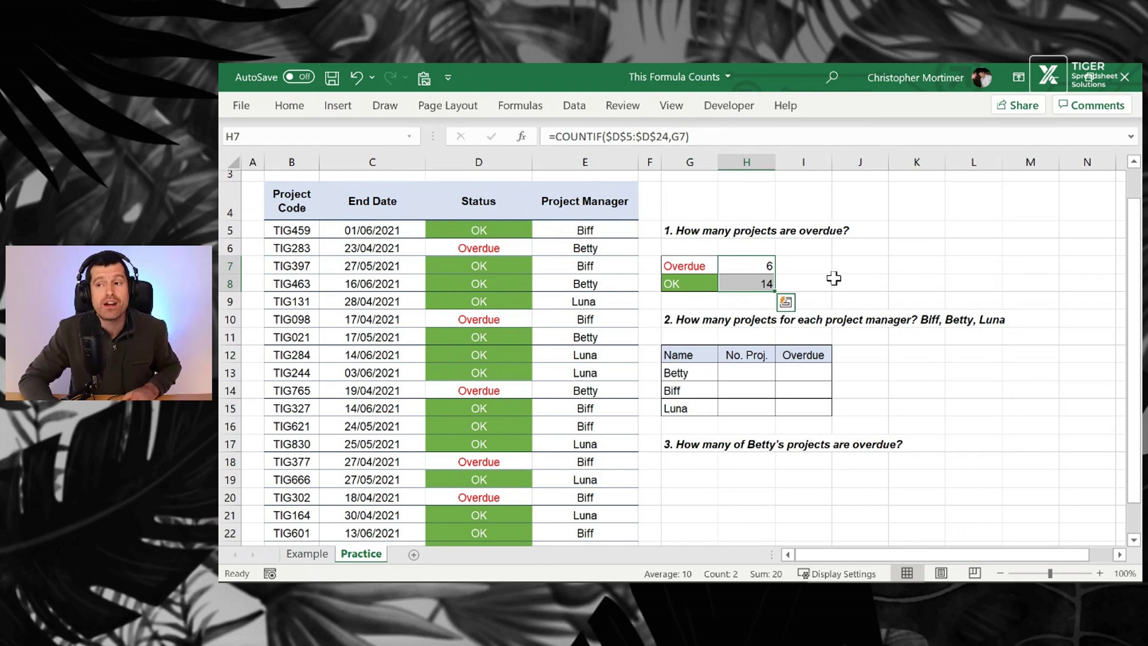
key(Down)
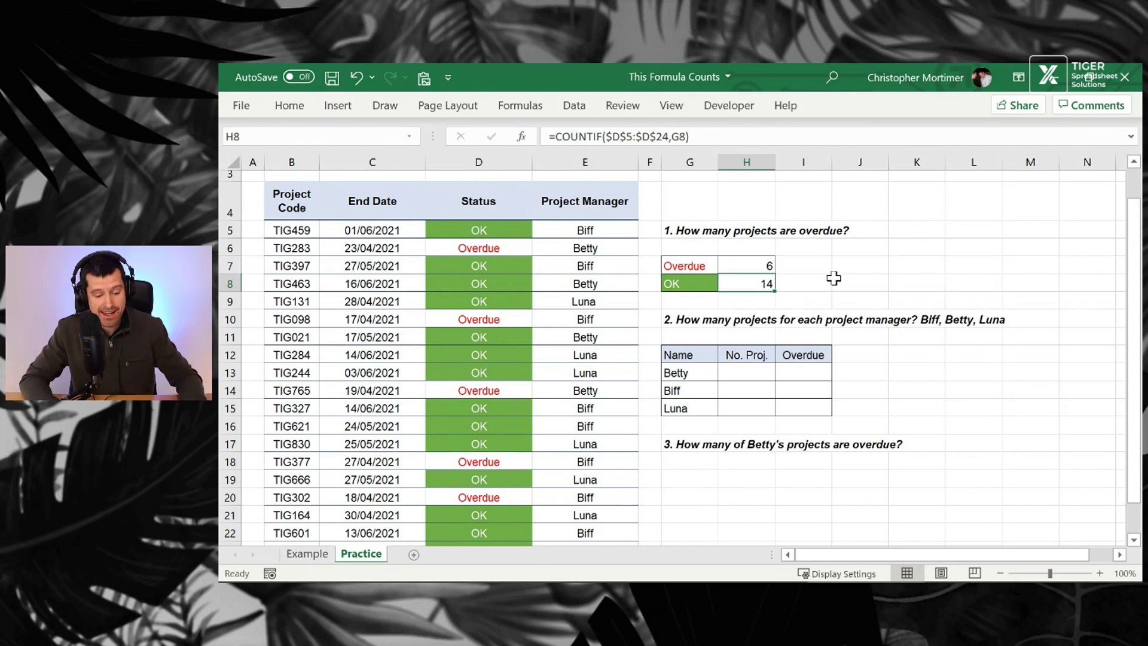
key(F2)
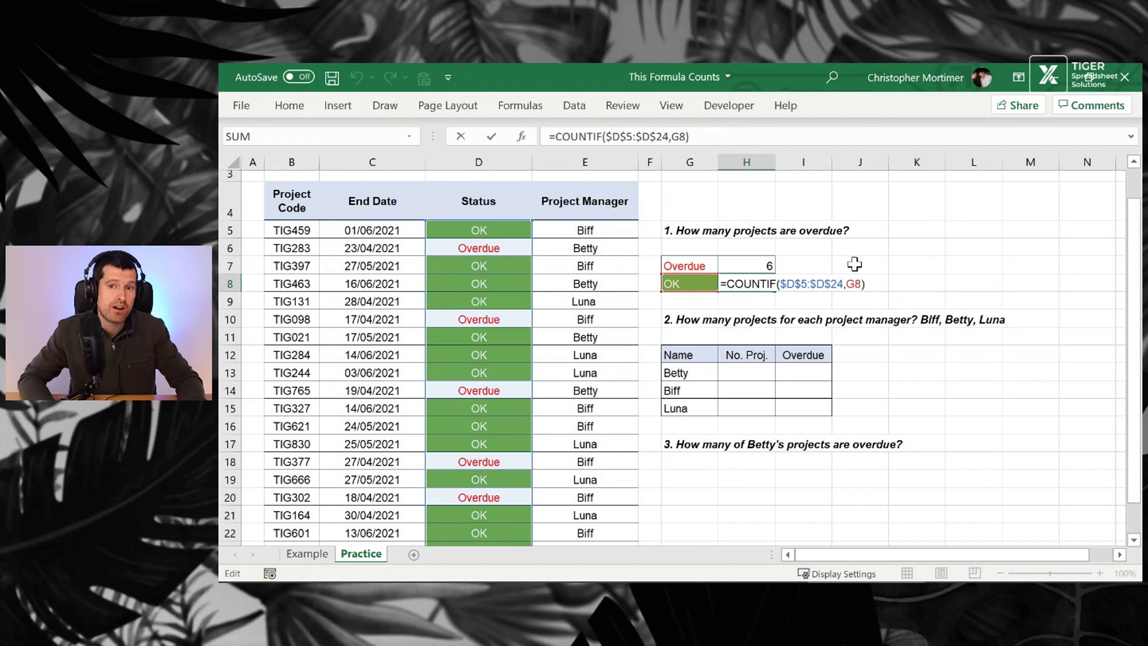
key(Return)
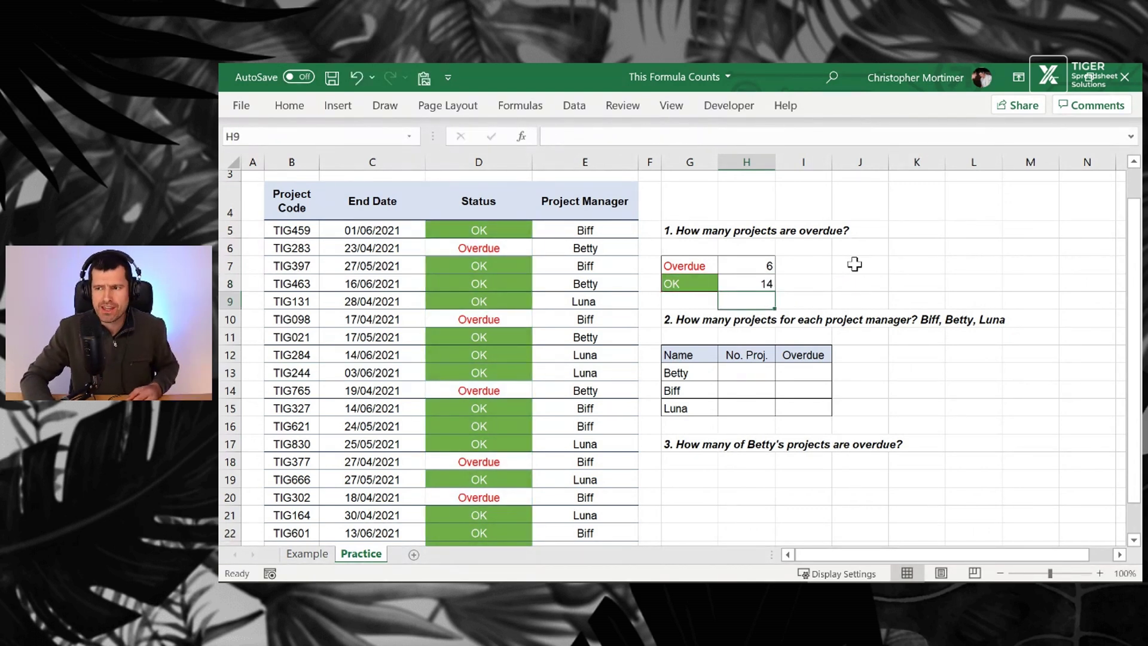
click(495, 226)
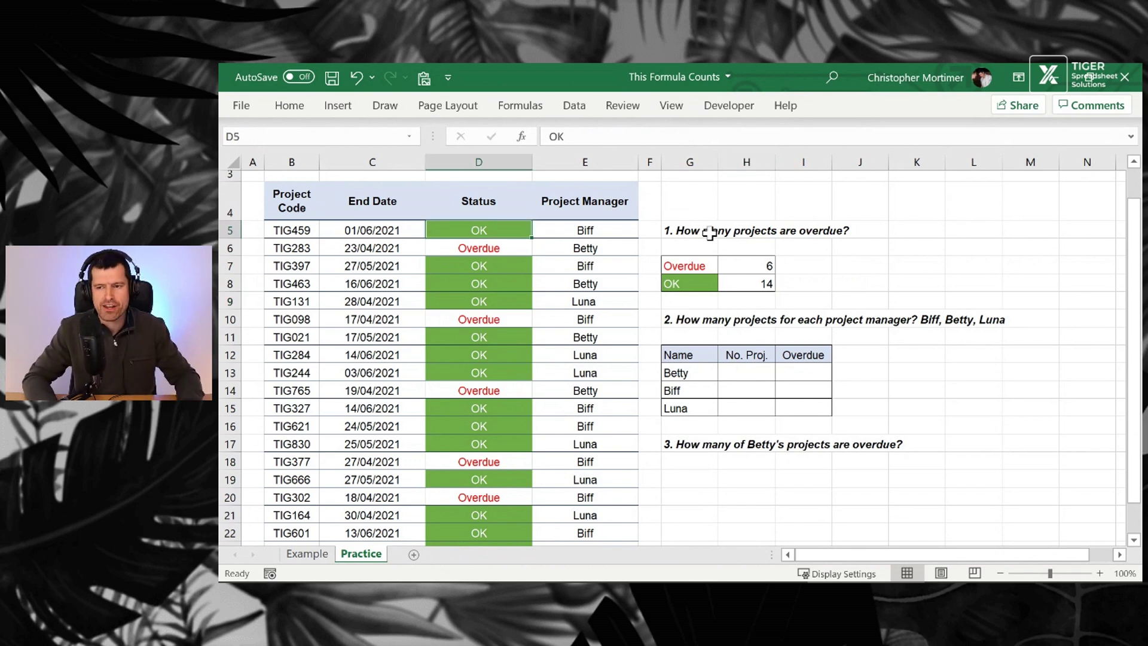
key(ctrl+shift+Down)
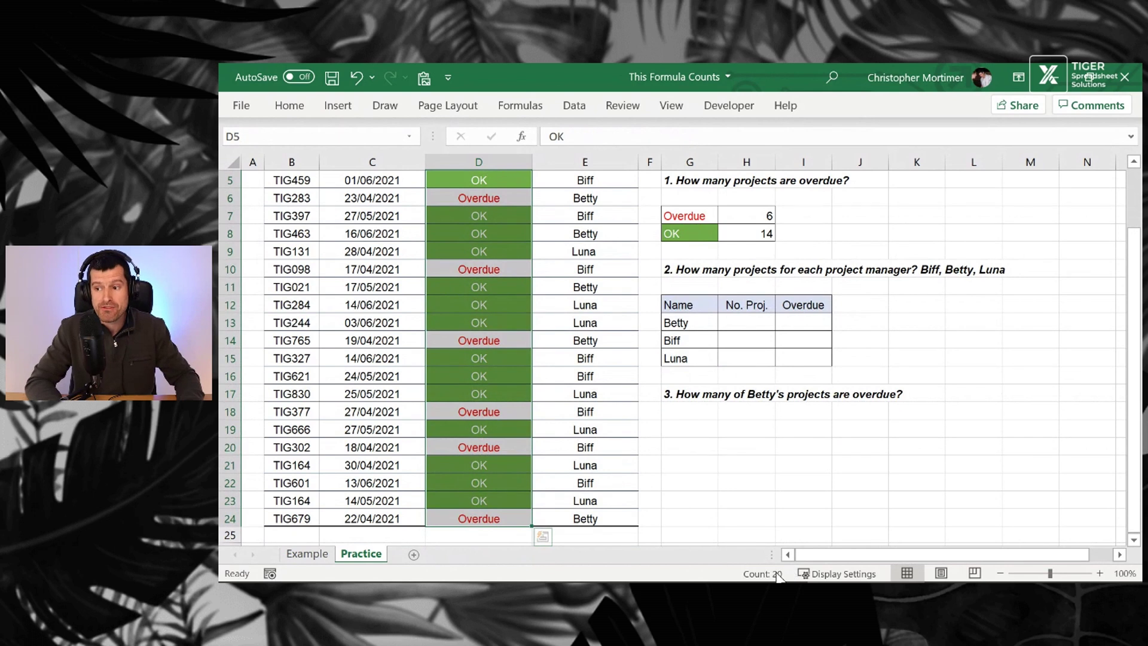
click(747, 213)
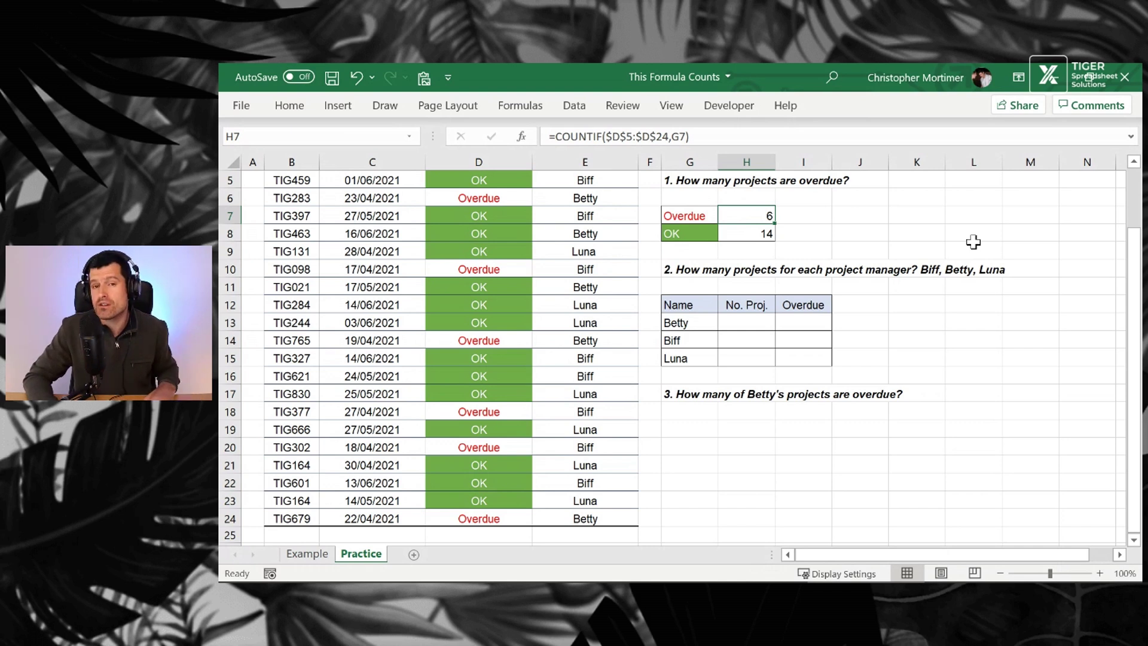
key(Up)
key(Up)
key(Up)
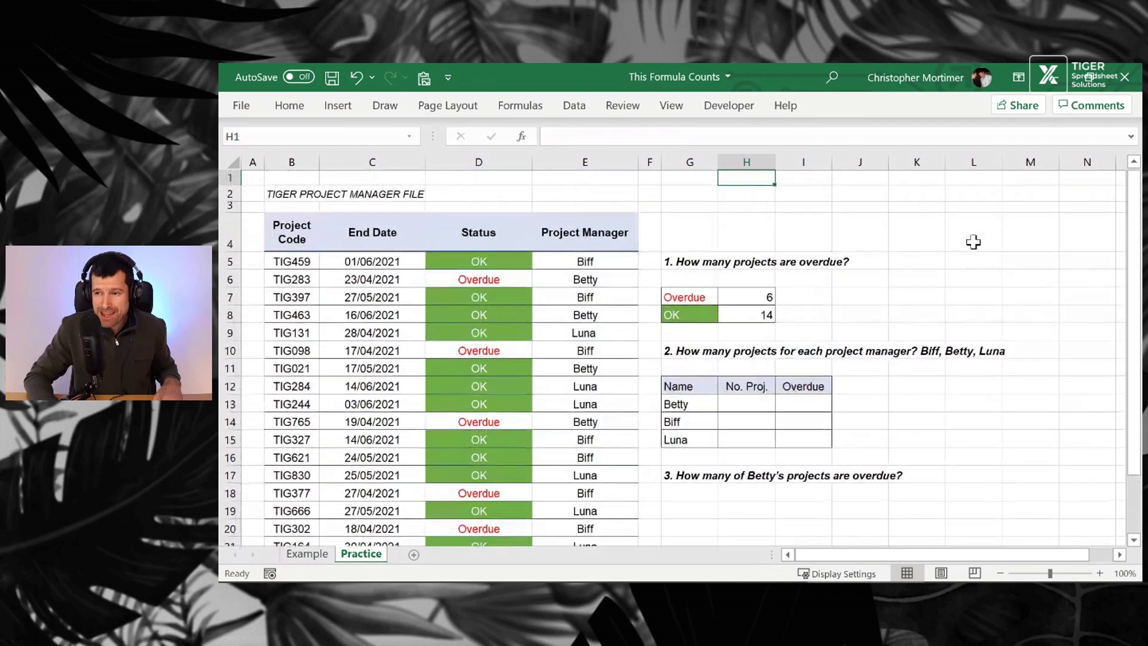
key(Down)
key(Down)
key(Down)
key(Left)
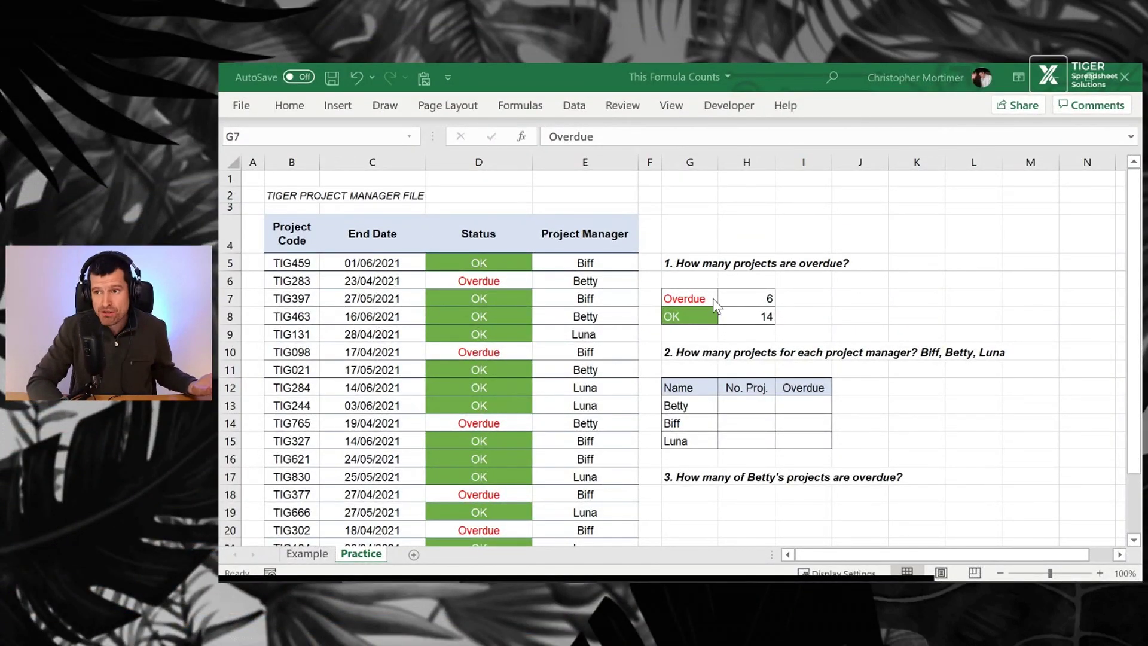
Insert a 2-D pie chart of G7:H8, shrink it and place it near K4
click(713, 298)
key(shift+Right)
key(shift+Down)
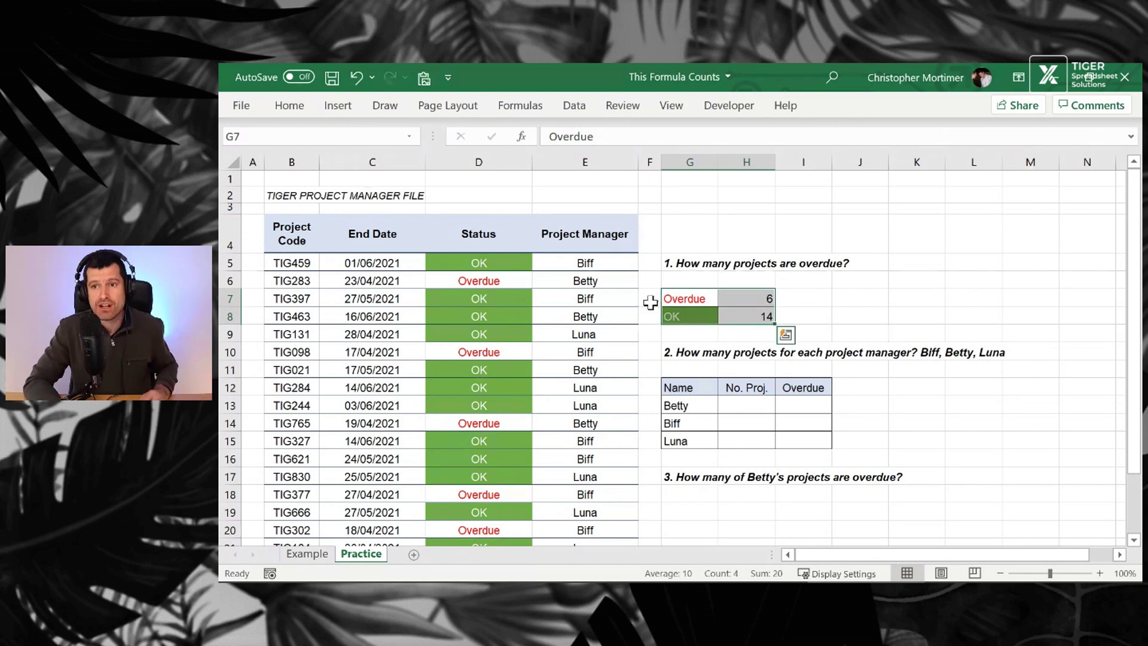
click(329, 107)
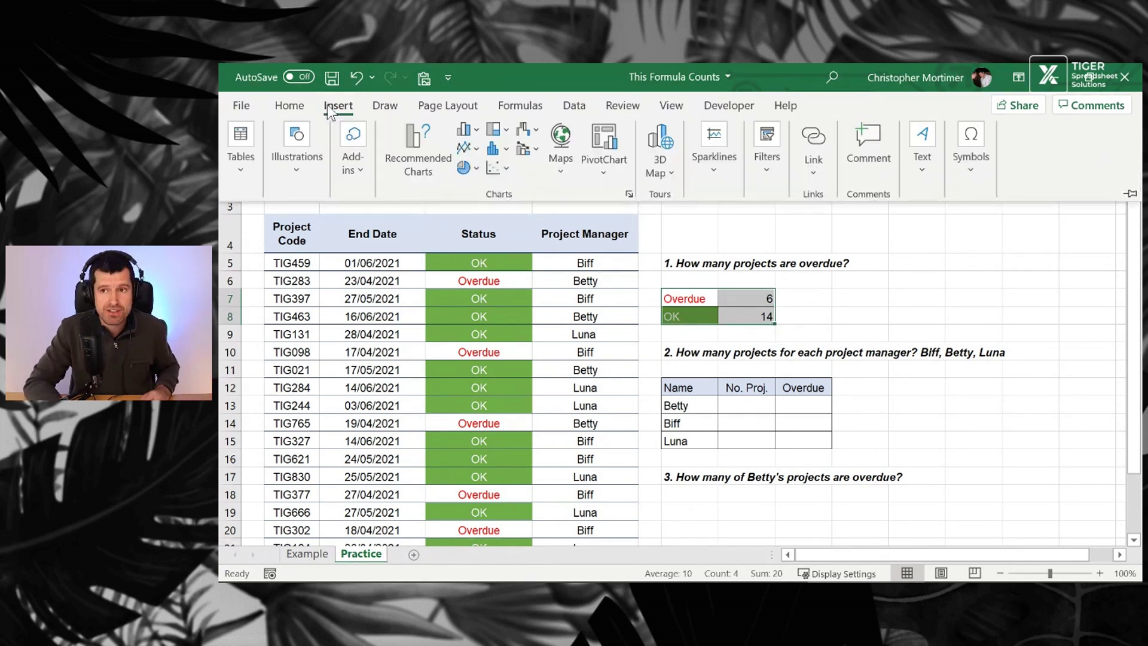
click(476, 170)
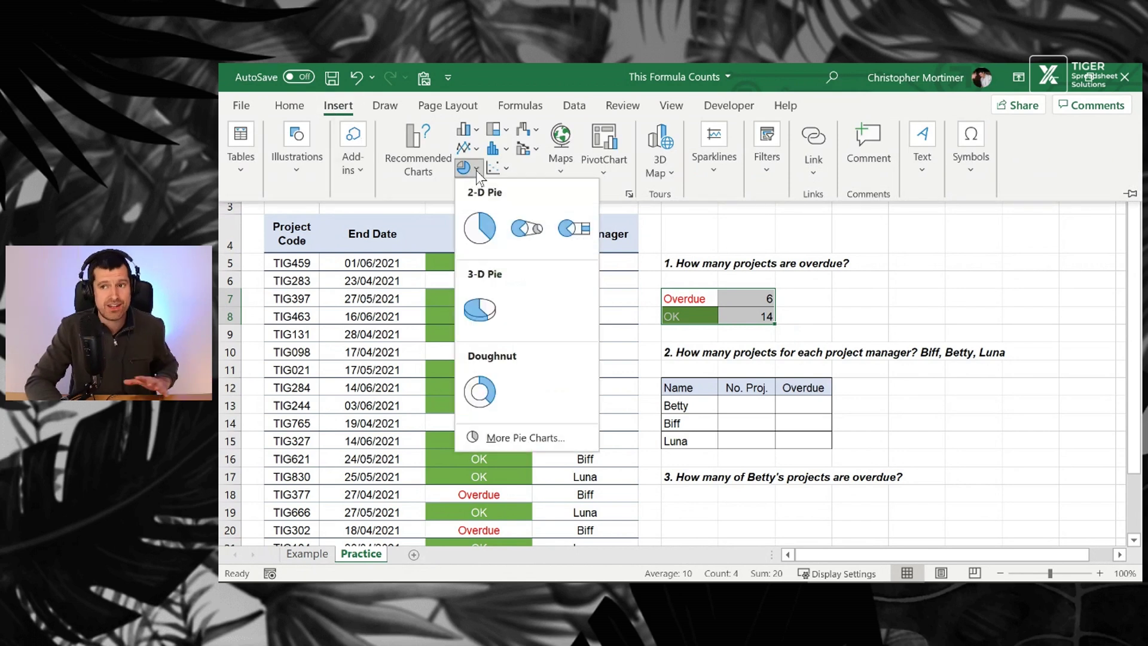
click(478, 231)
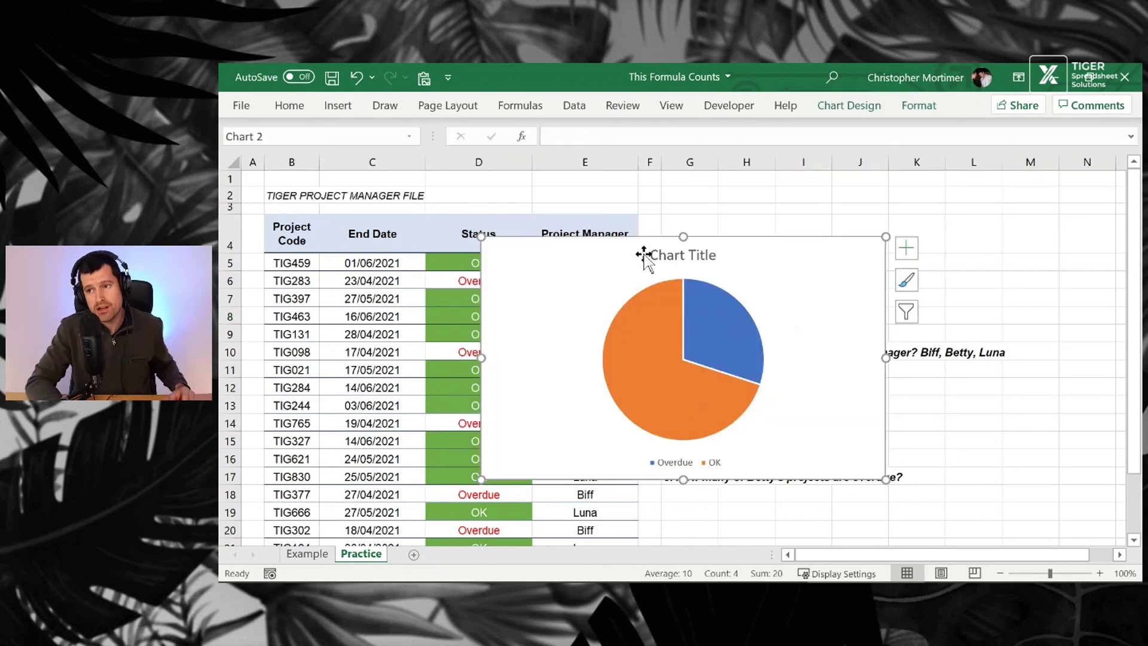
drag(822, 260, 992, 269)
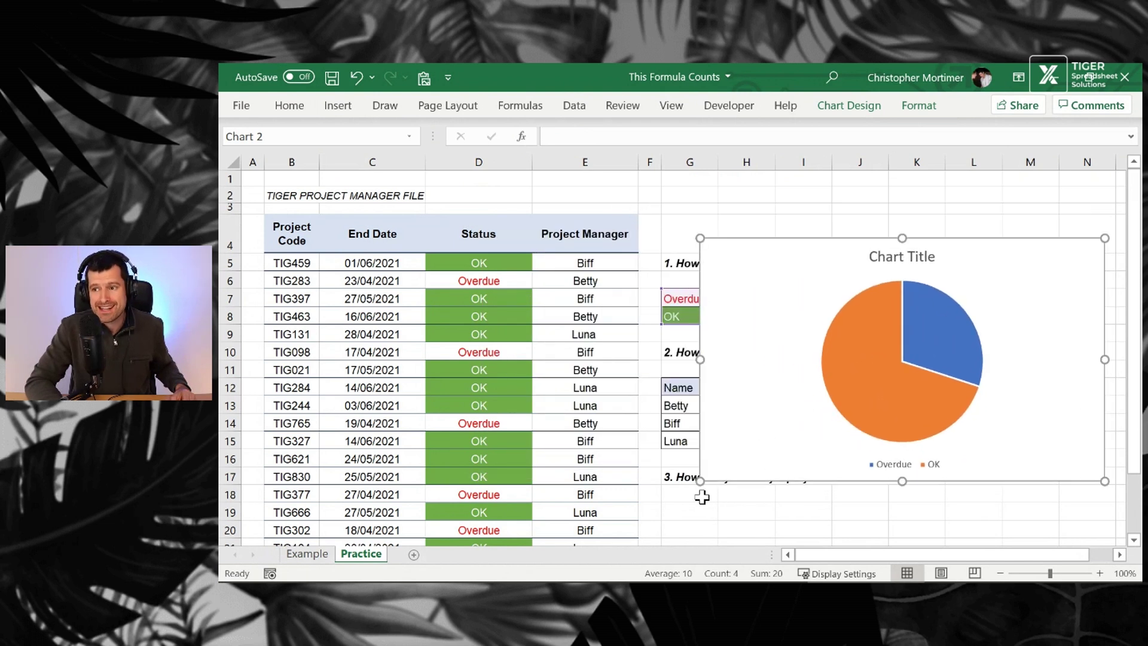
drag(704, 479, 972, 383)
drag(1075, 278, 1003, 225)
Glance at the Example sheet, then return to the Practice sheet and deselect the chart
click(307, 553)
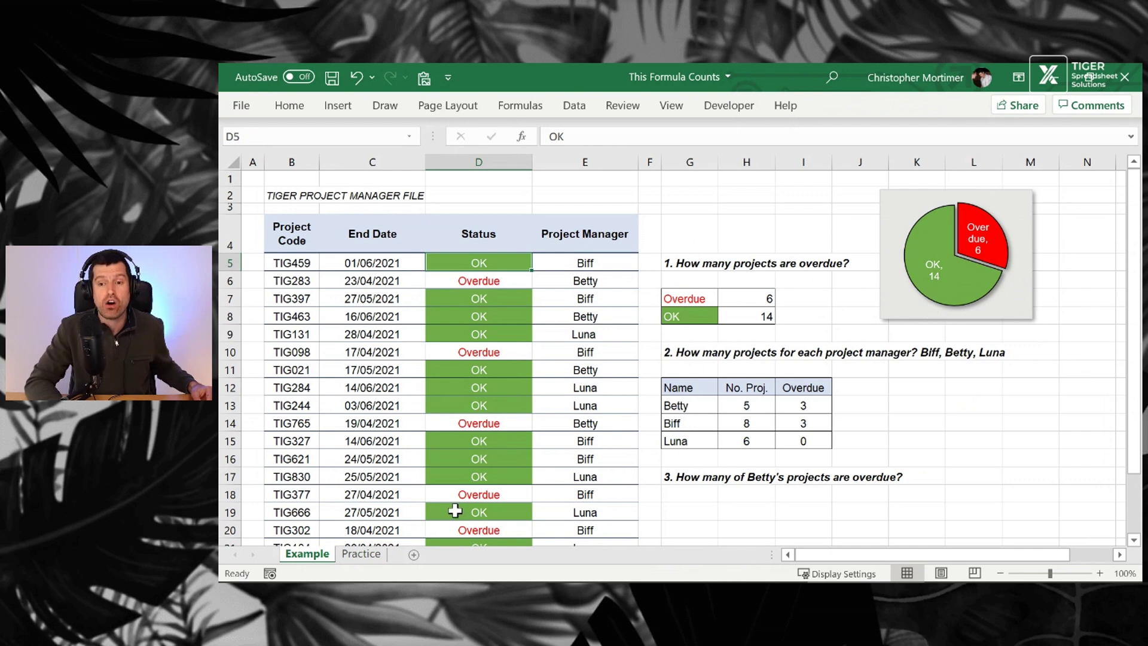
click(357, 558)
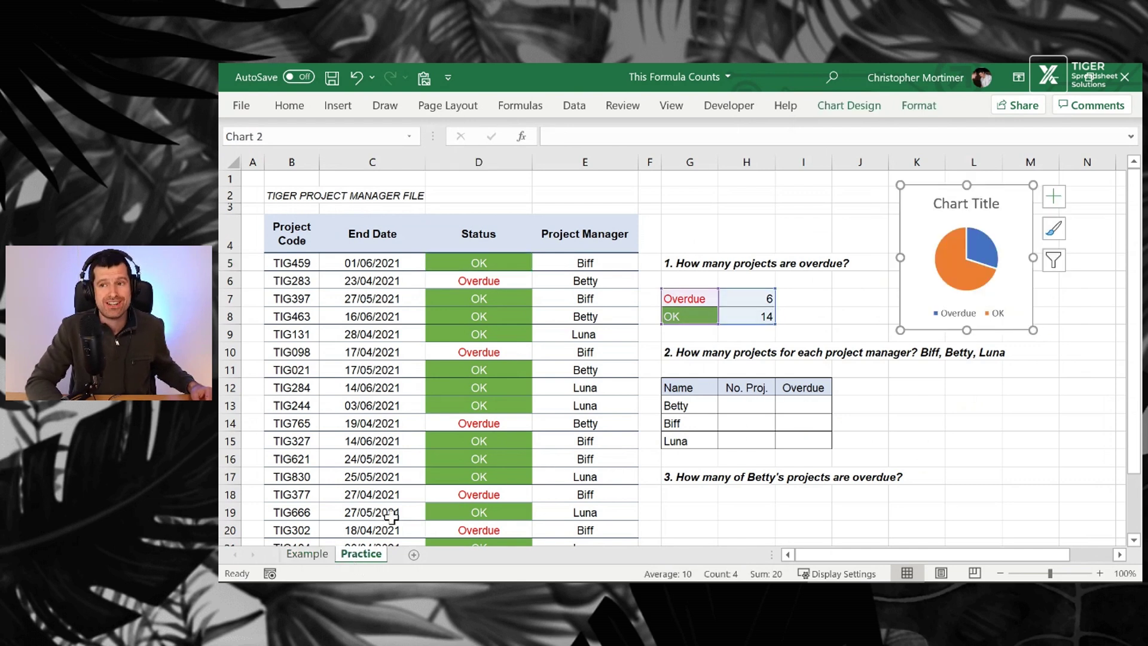
click(847, 277)
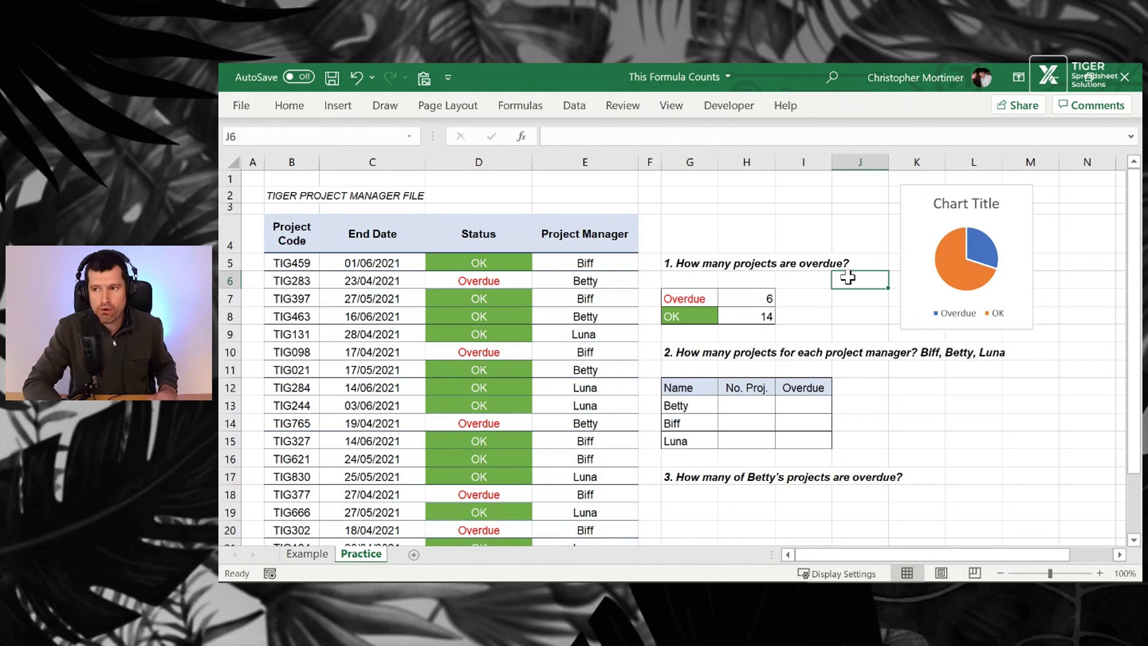
Review the Overdue/OK labels and manager names G13:G15, ending on empty cell K12
click(673, 404)
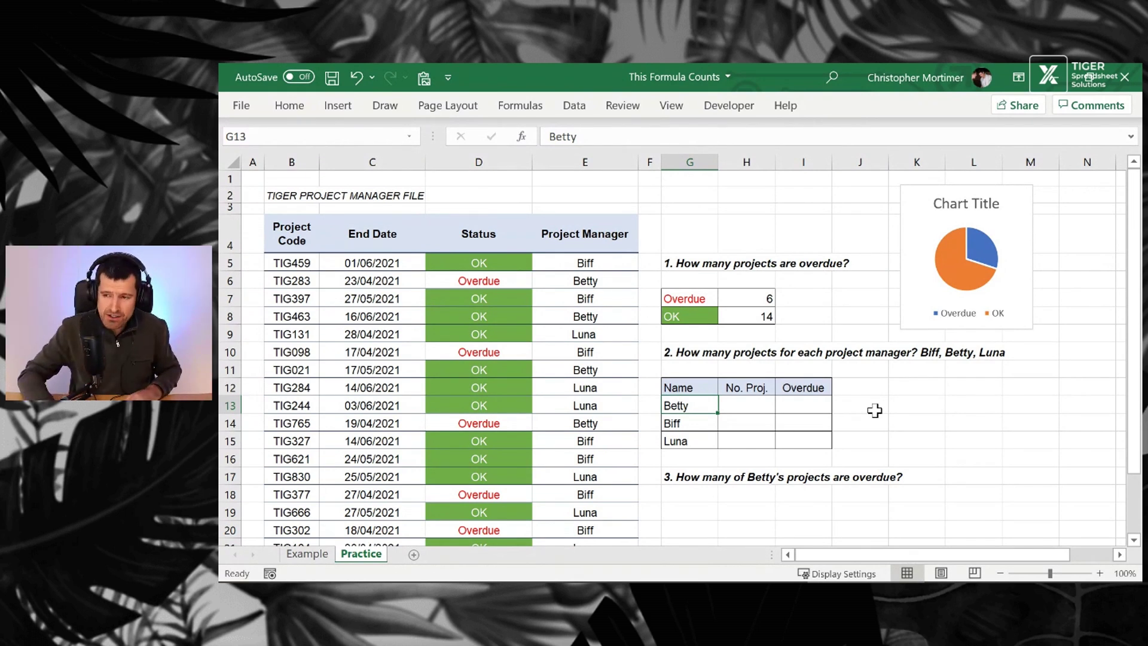
key(Up)
key(Up)
key(Up)
key(Up)
key(Up)
key(Up)
key(shift+Down)
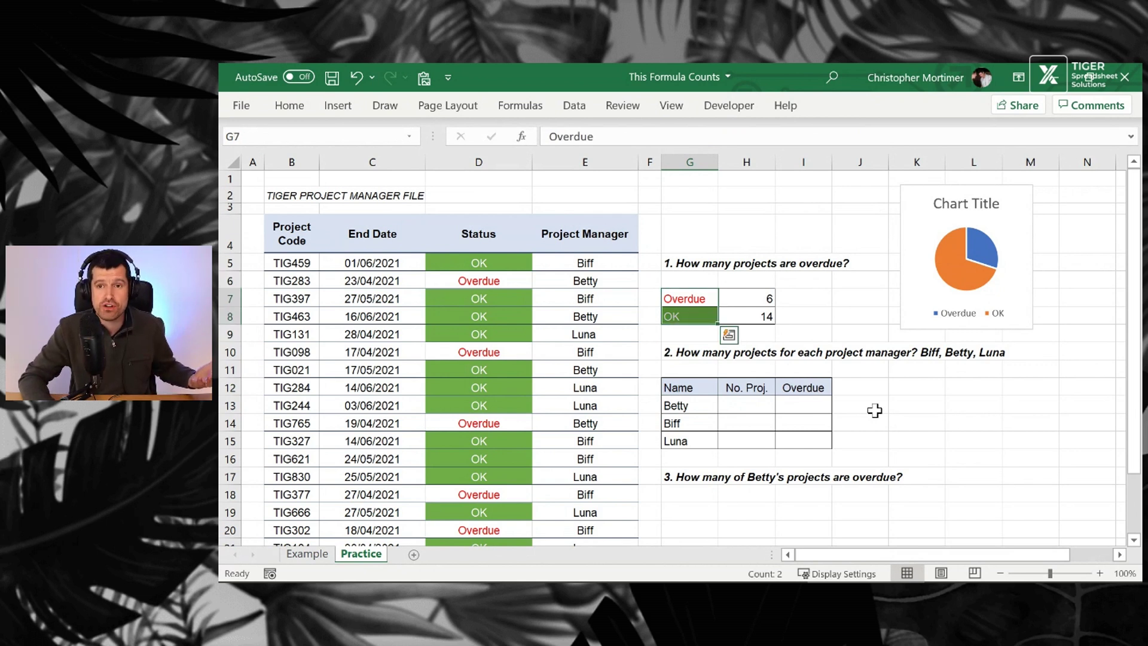
key(Down)
key(Down)
key(Down)
key(Down)
key(Down)
key(Down)
key(shift+Down)
key(shift+Down)
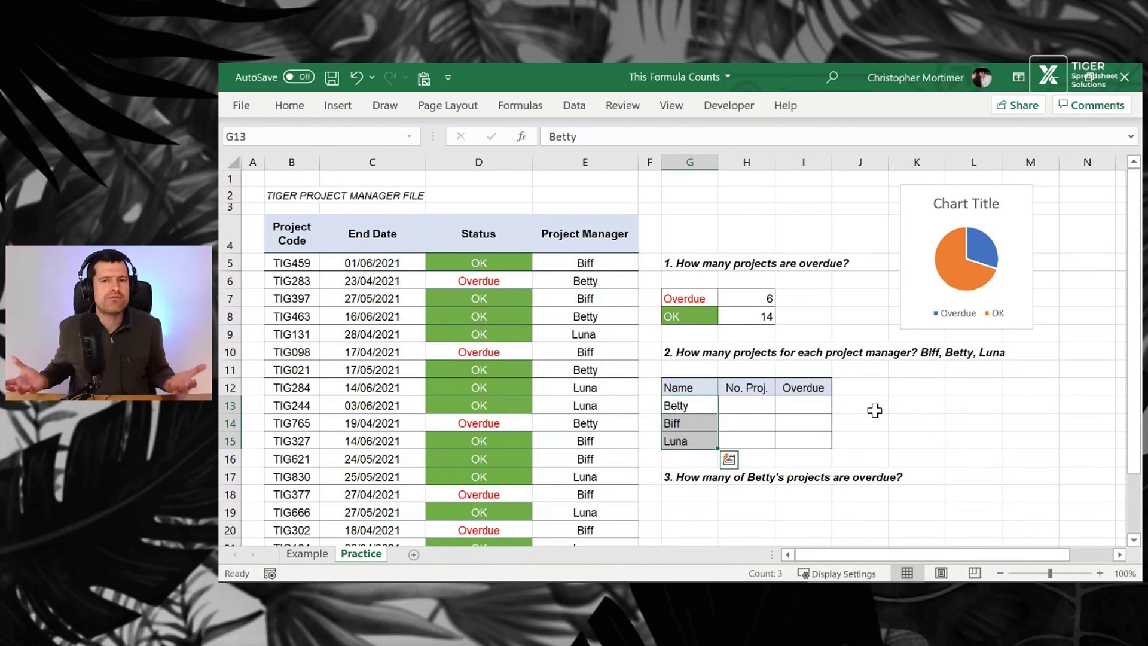
key(Right)
key(Right)
key(Right)
key(Right)
key(Right)
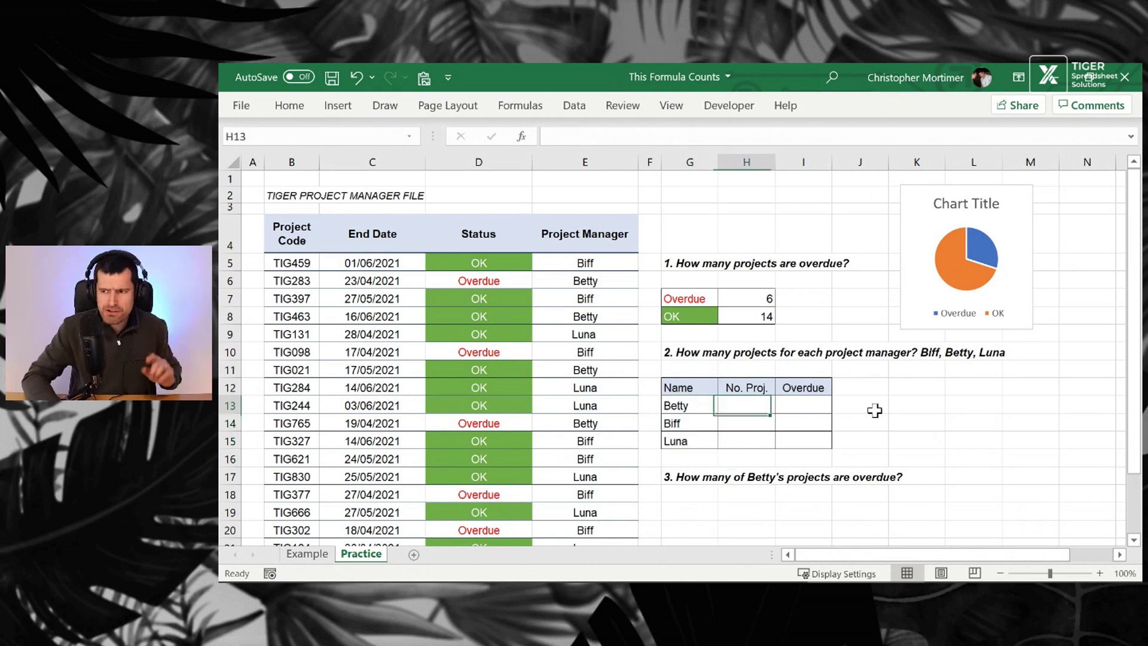
key(Up)
key(Left)
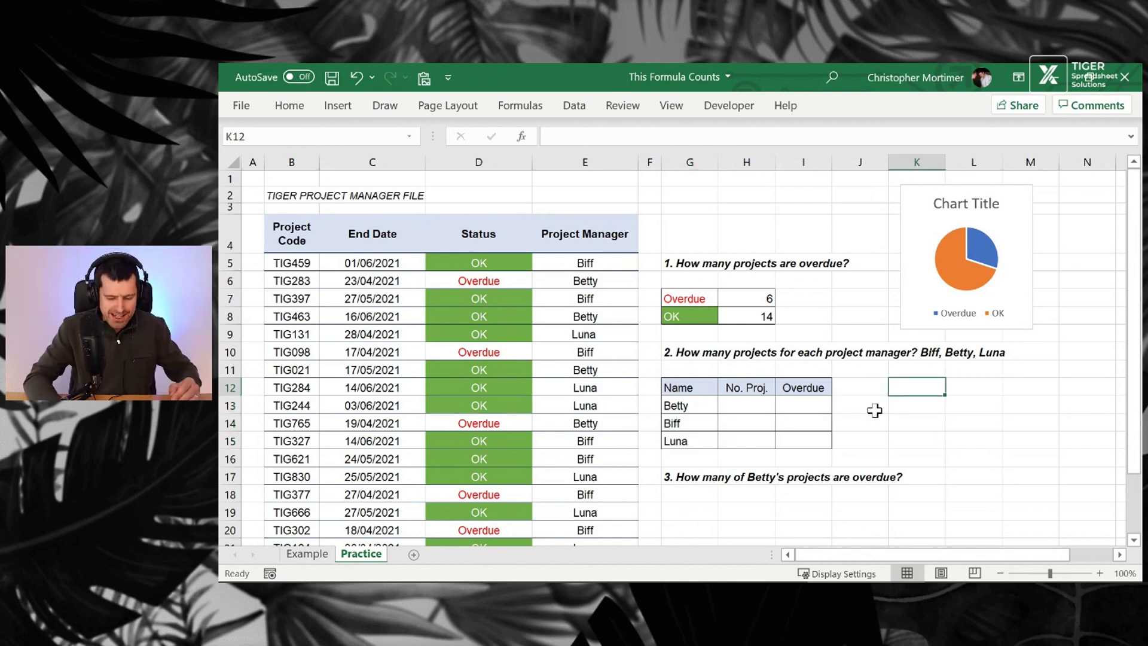
text(=unique)
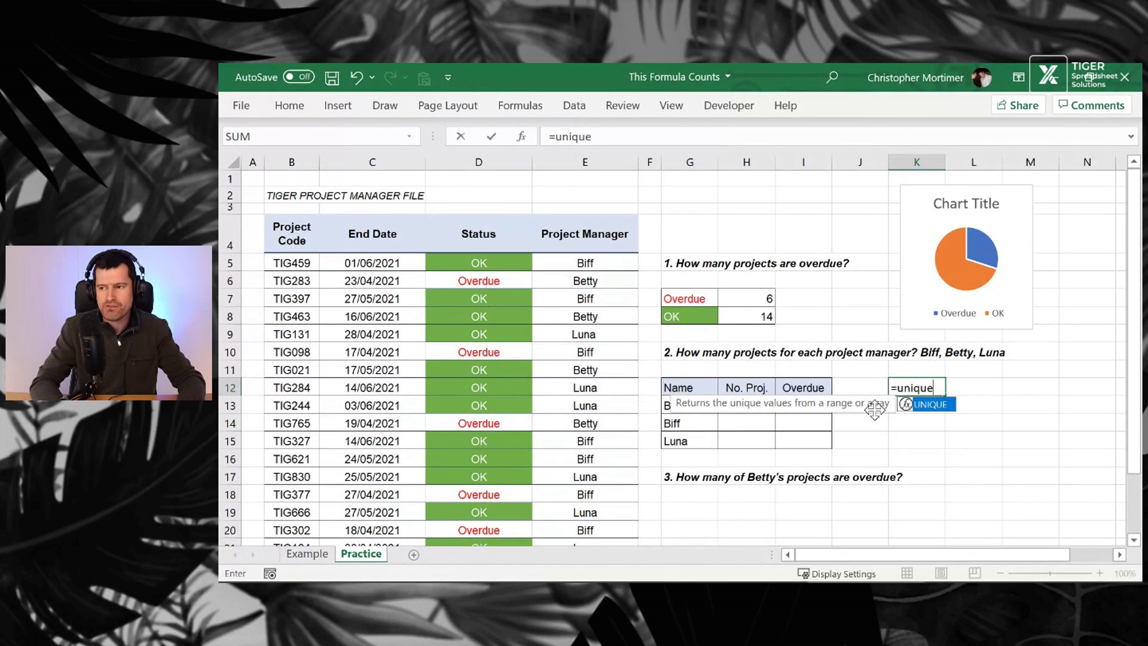
text(()
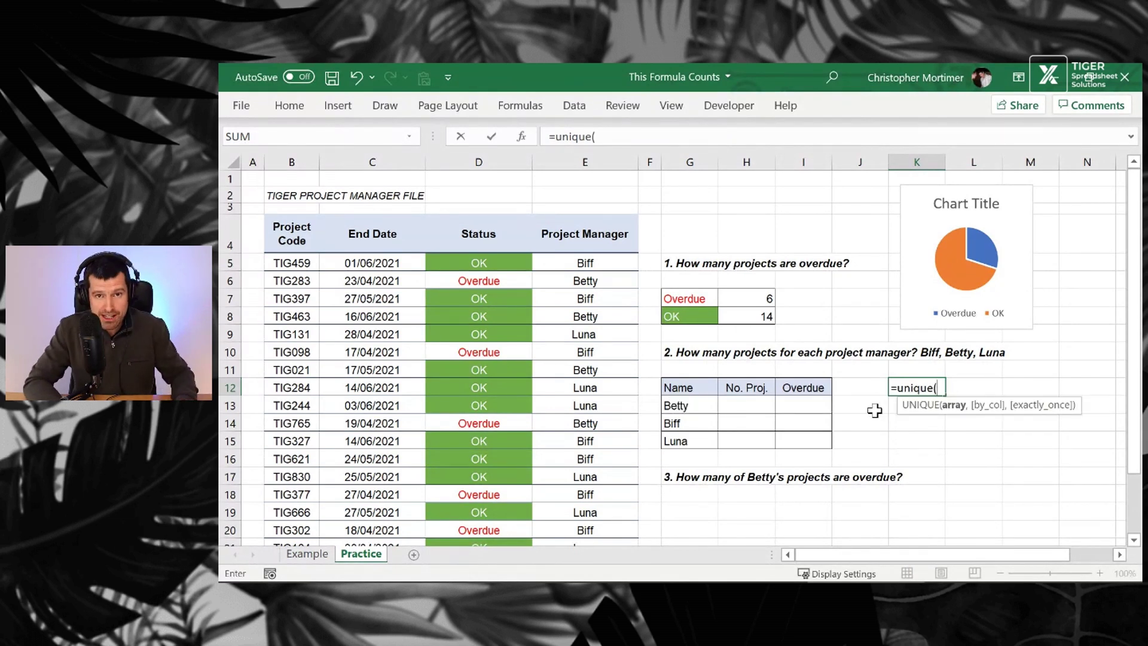
click(507, 263)
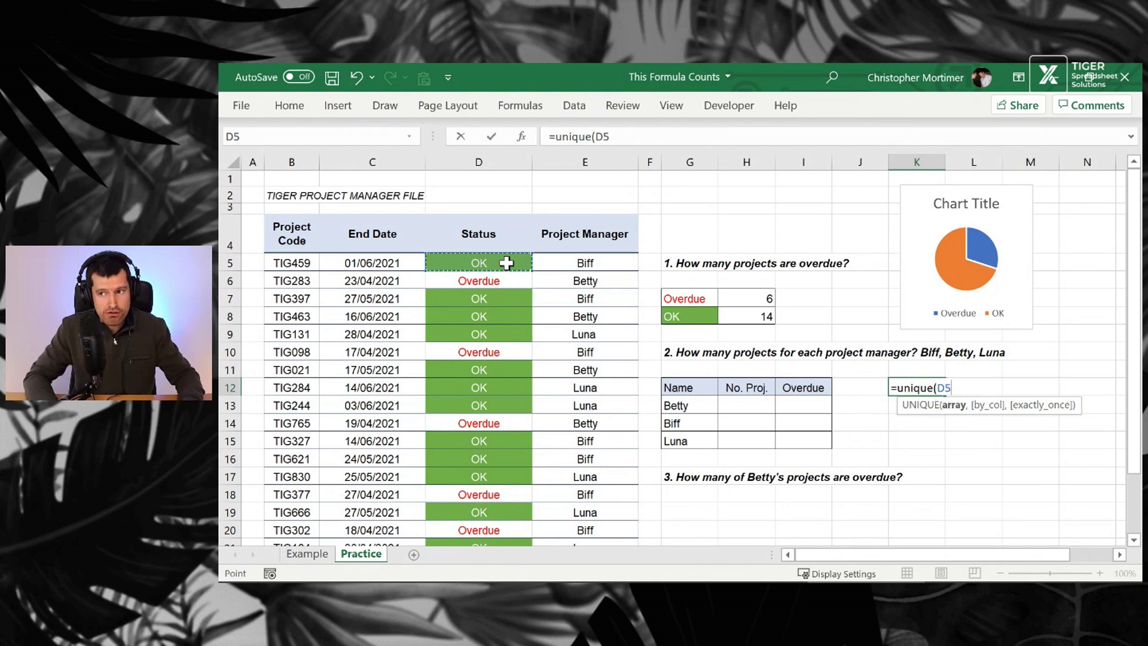
key(Right)
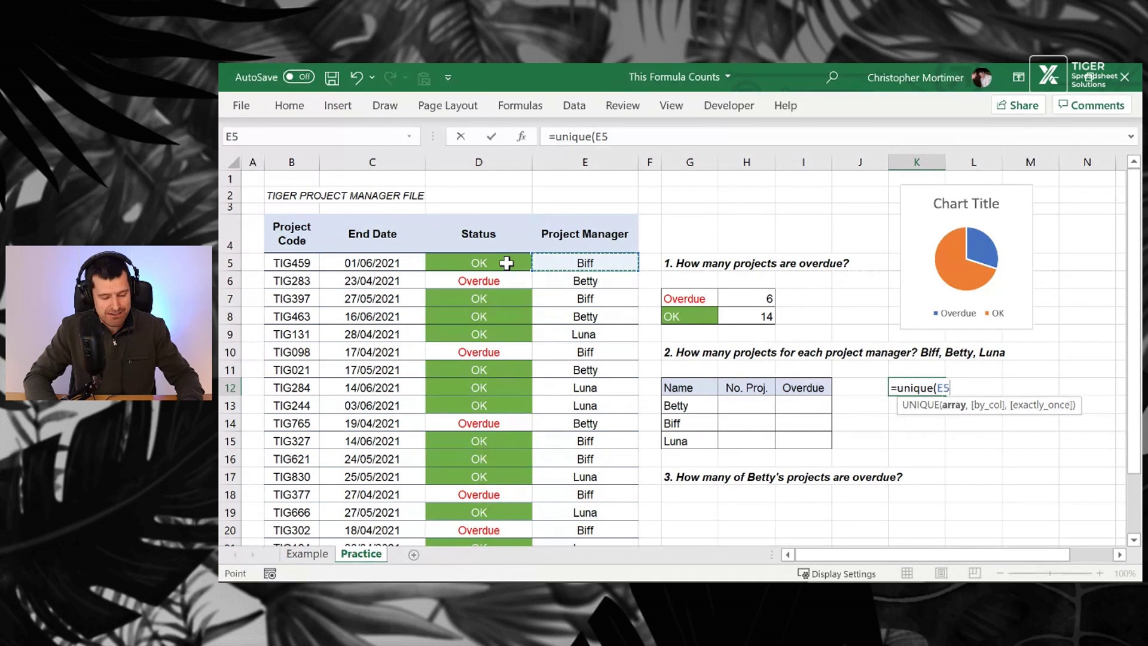
key(ctrl+shift+Down)
text())
key(Return)
key(Up)
key(Up)
key(Down)
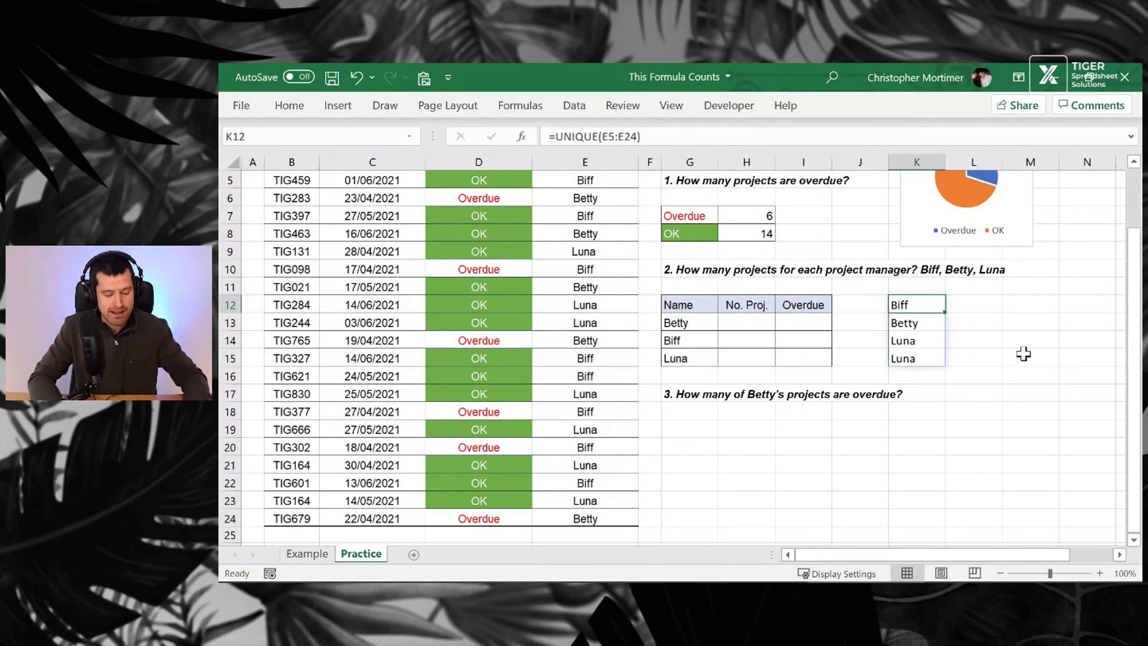
key(ctrl+z)
scroll(859, 319, up, 2)
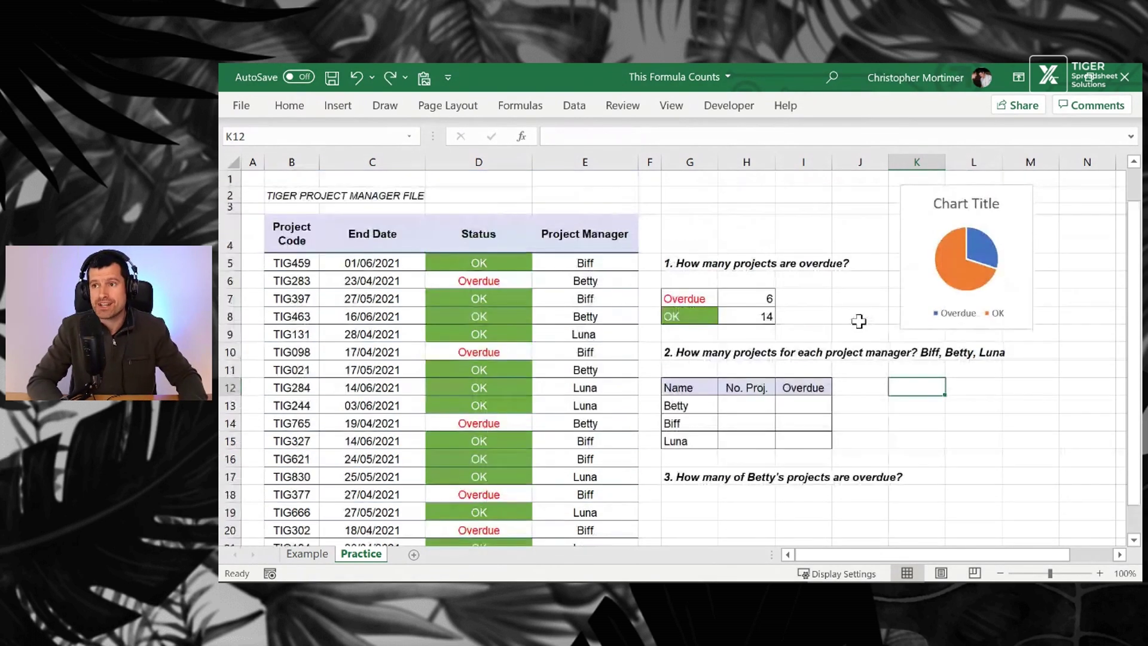
click(575, 107)
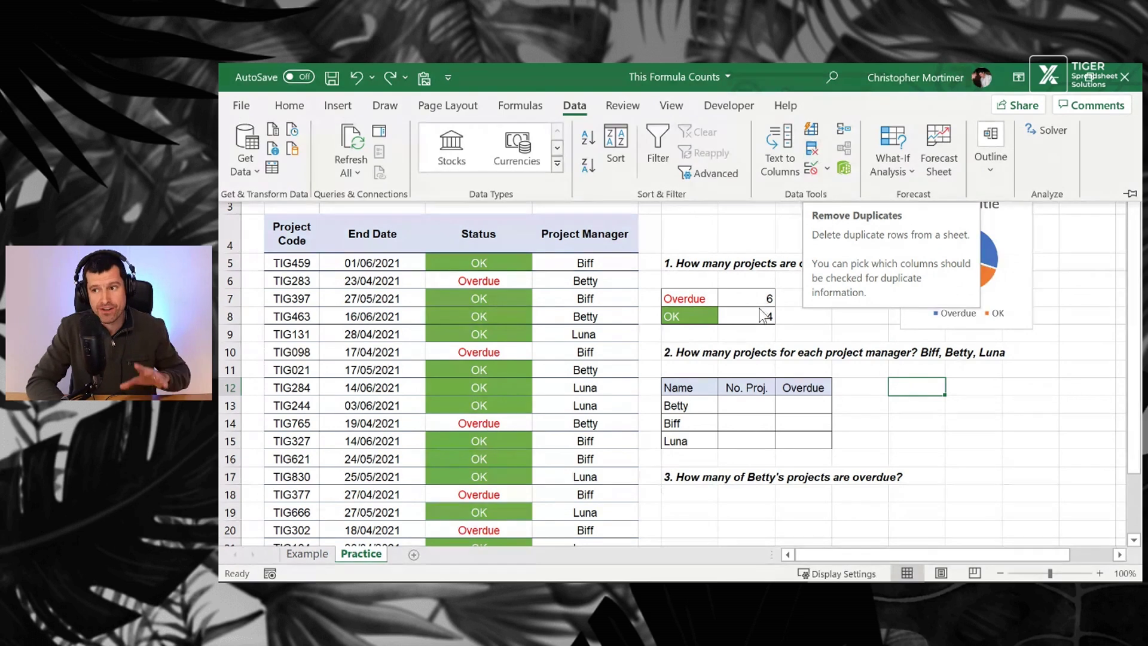
click(733, 382)
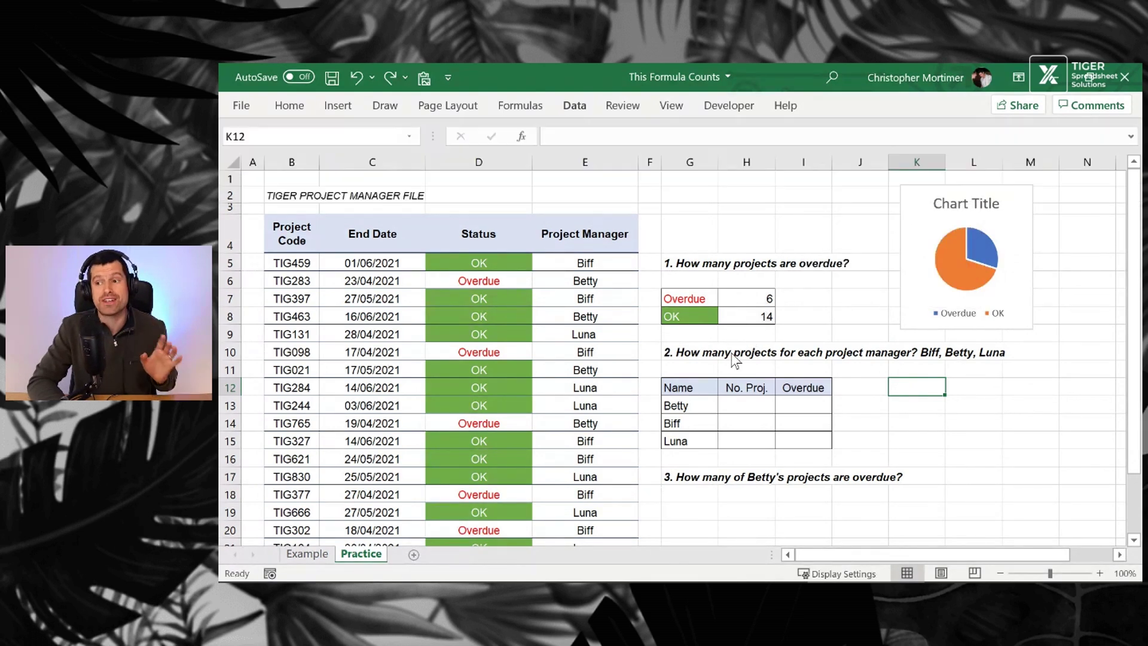
click(734, 403)
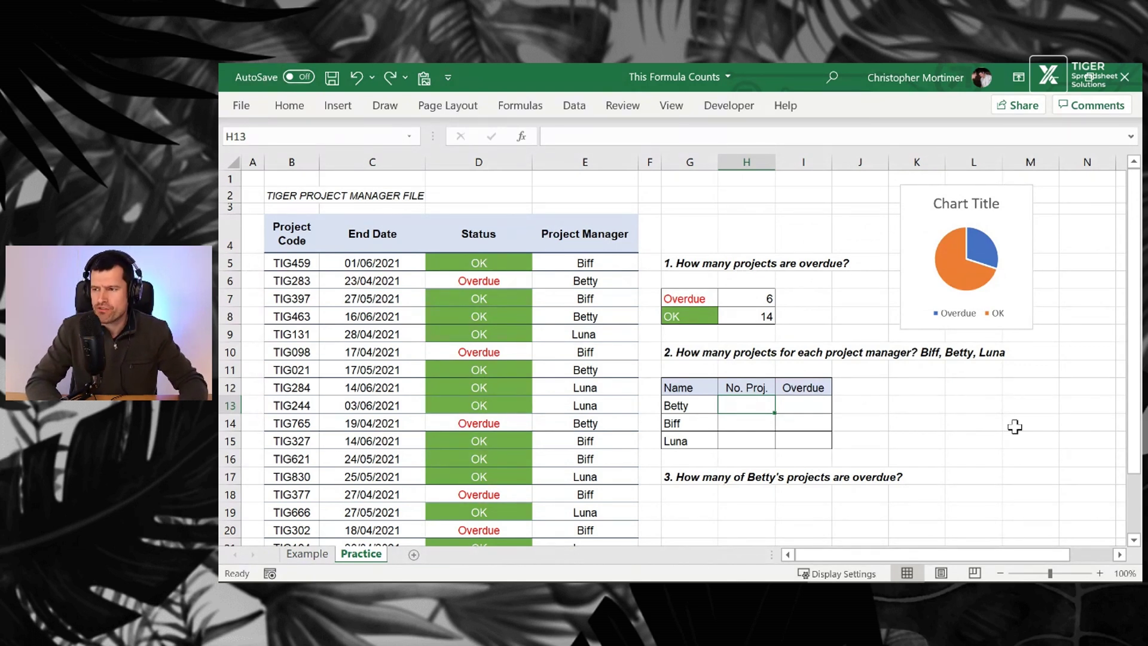
Enter =COUNTIF($E$5:$E$24,G13) in H13 so Betty's project count shows 5
text(=c)
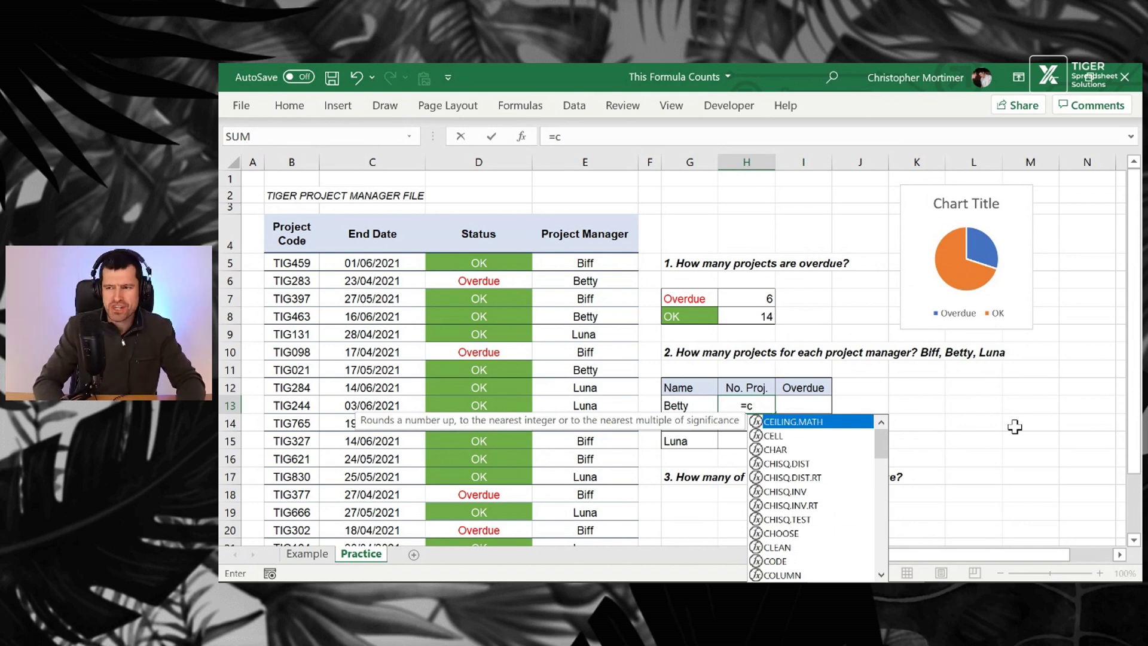
text(ount)
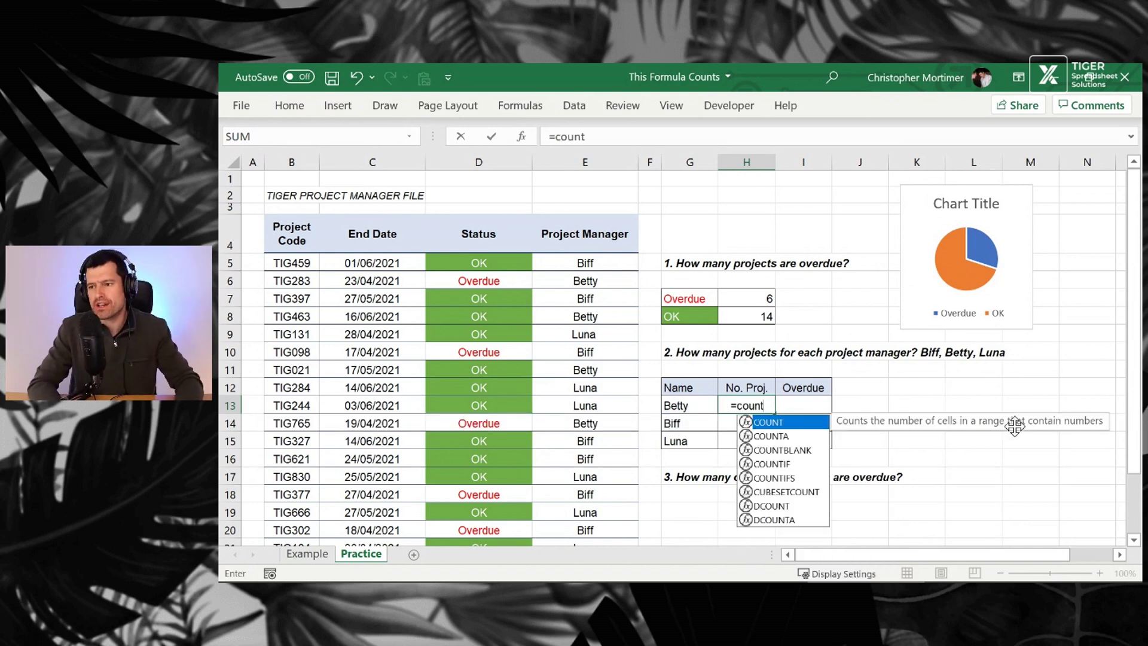
text(if()
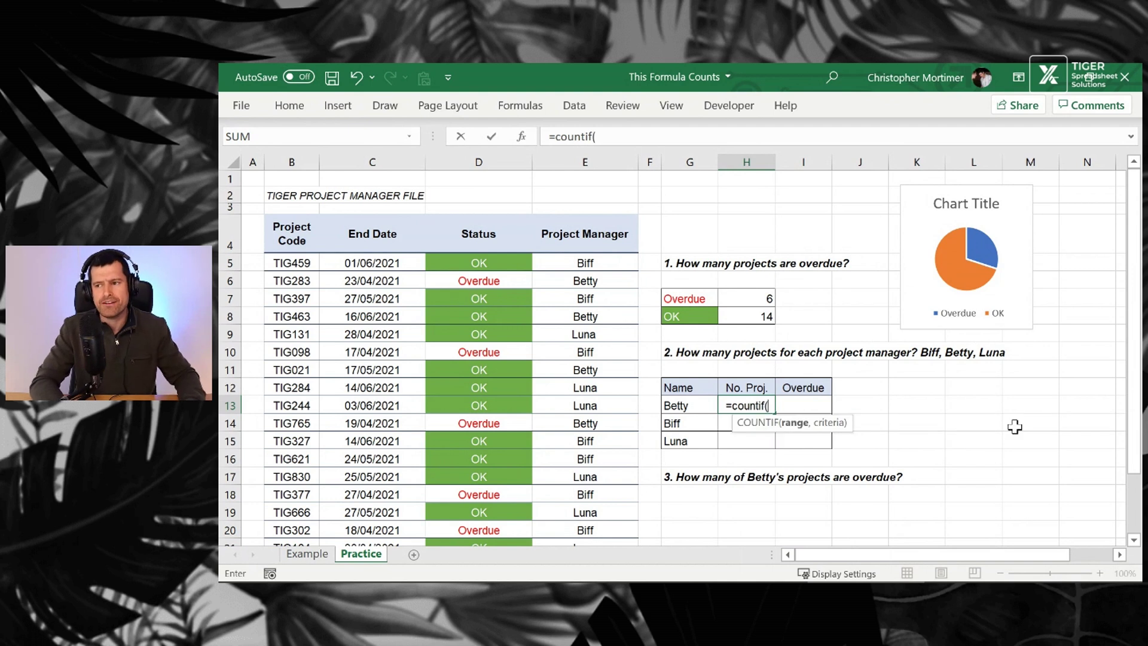
click(610, 264)
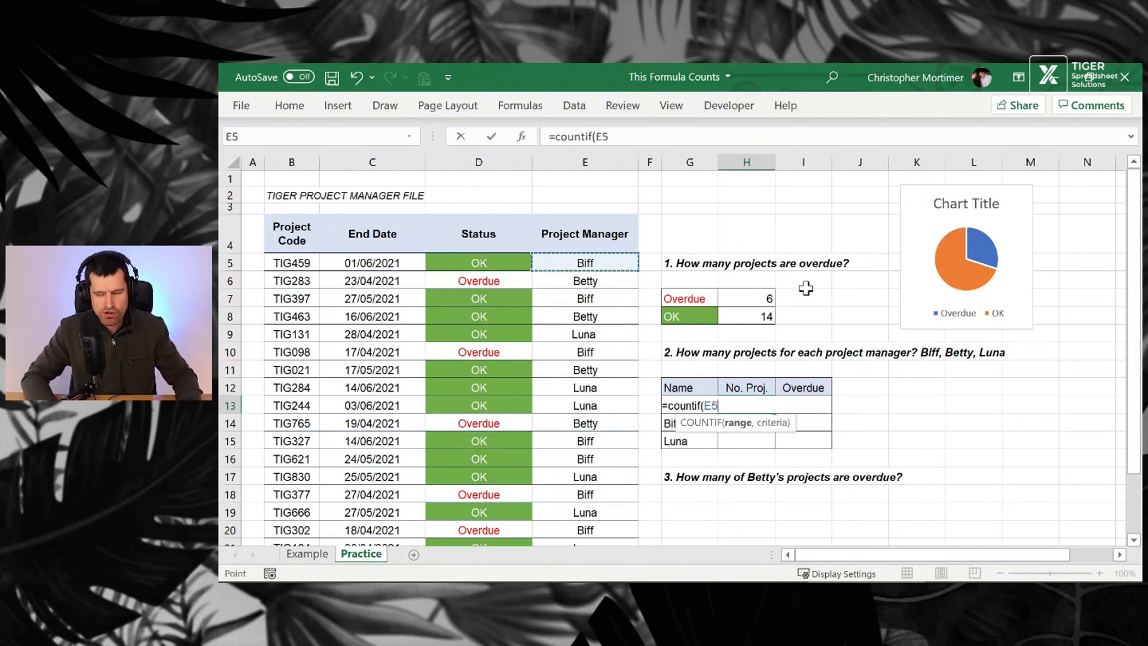
key(ctrl+shift+Down)
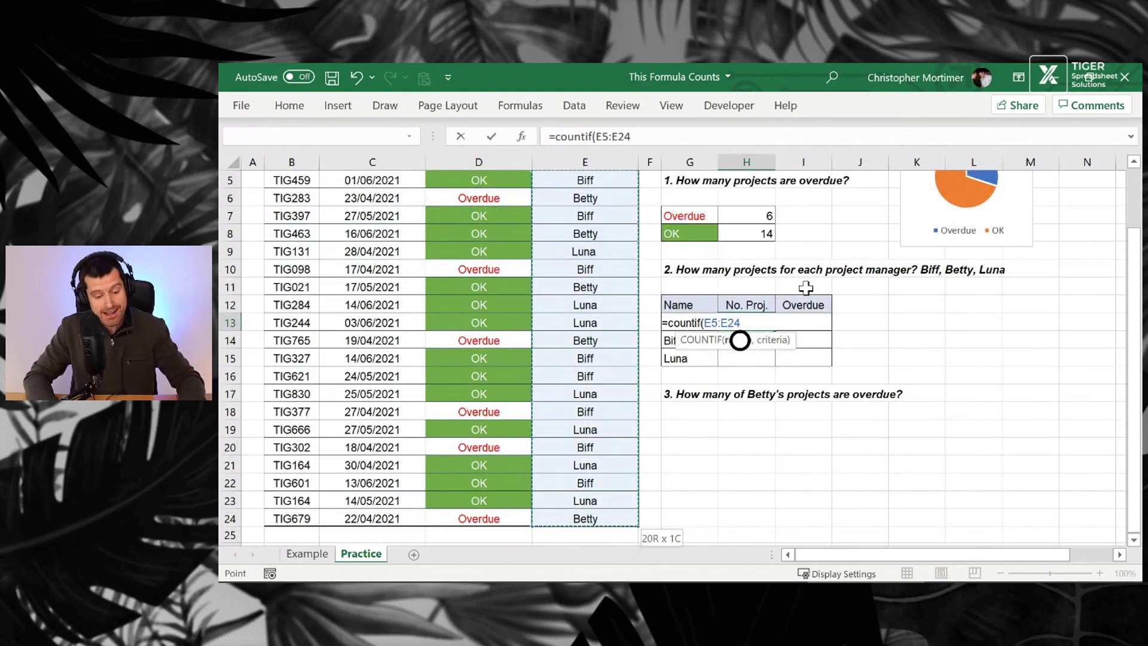
key(F4)
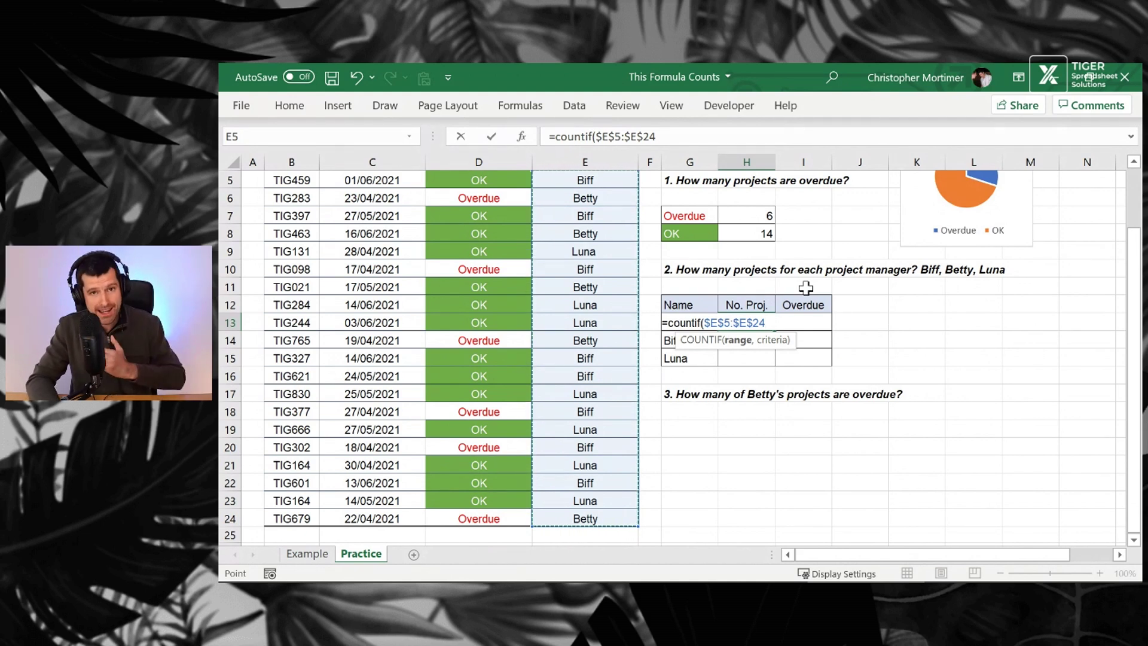
text(,)
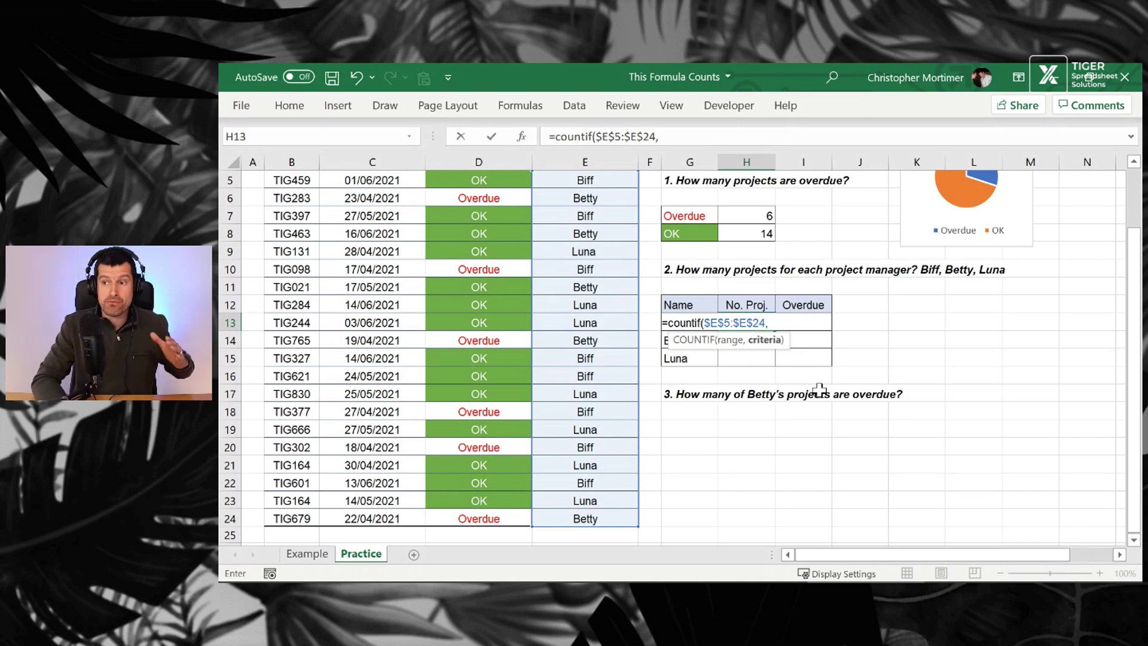
key(Left)
key(Left)
key(Right)
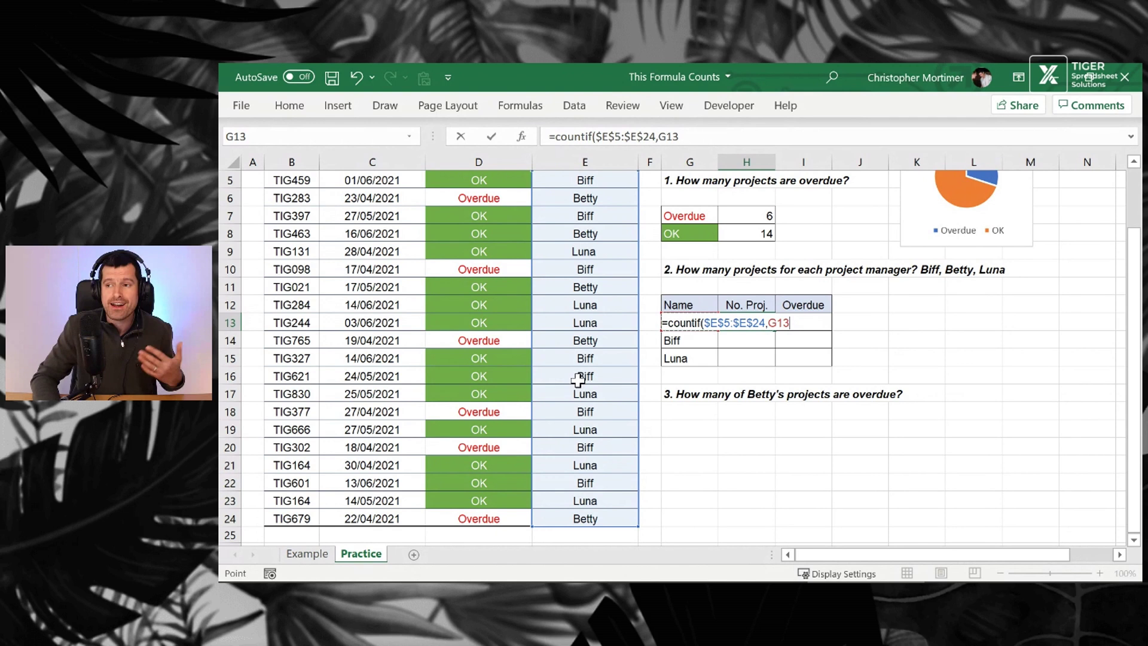
key(Return)
key(Up)
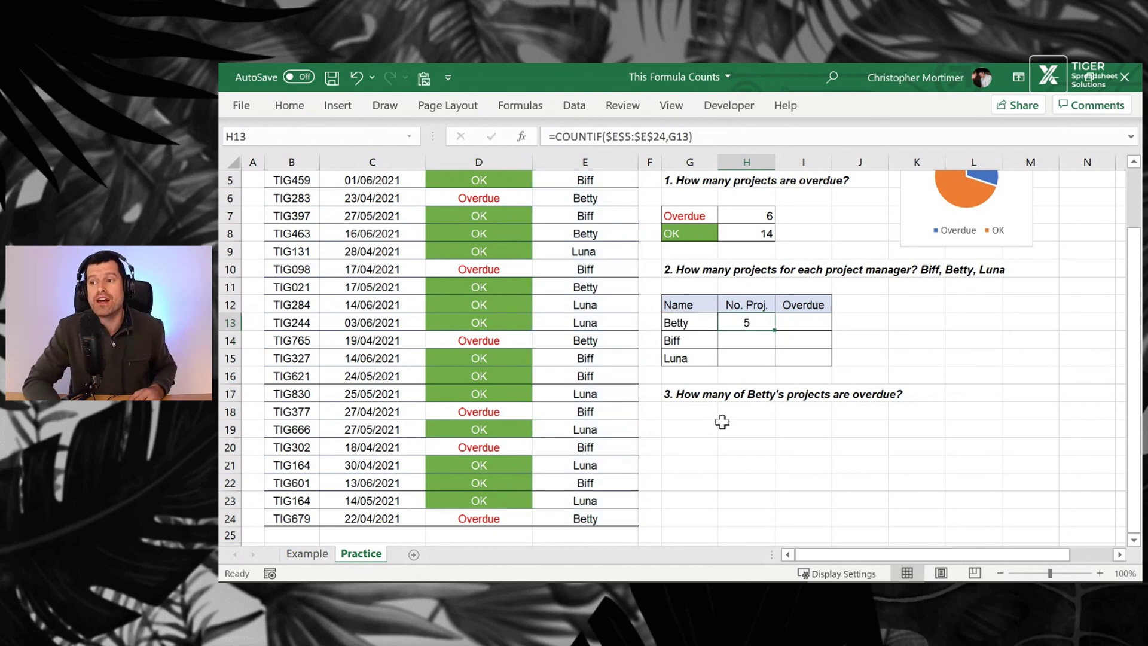
scroll(722, 421, up, 1)
scroll(723, 421, down, 1)
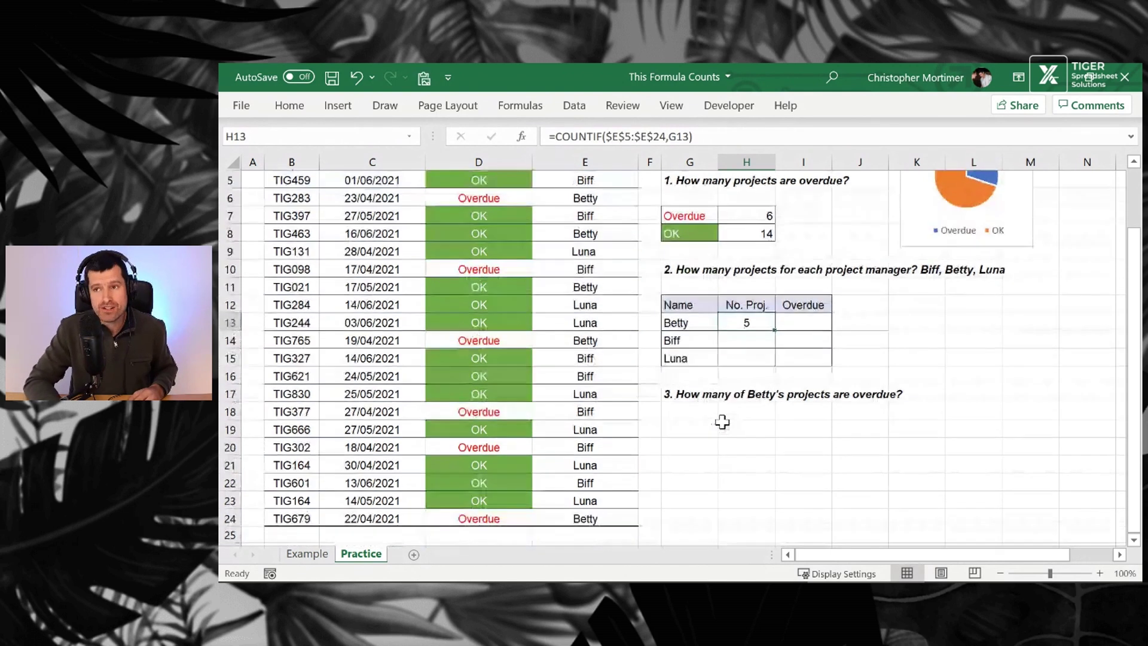
Fill Betty's count formula down to H15 and verify Biff's 8 and Luna's 6
double_click(773, 330)
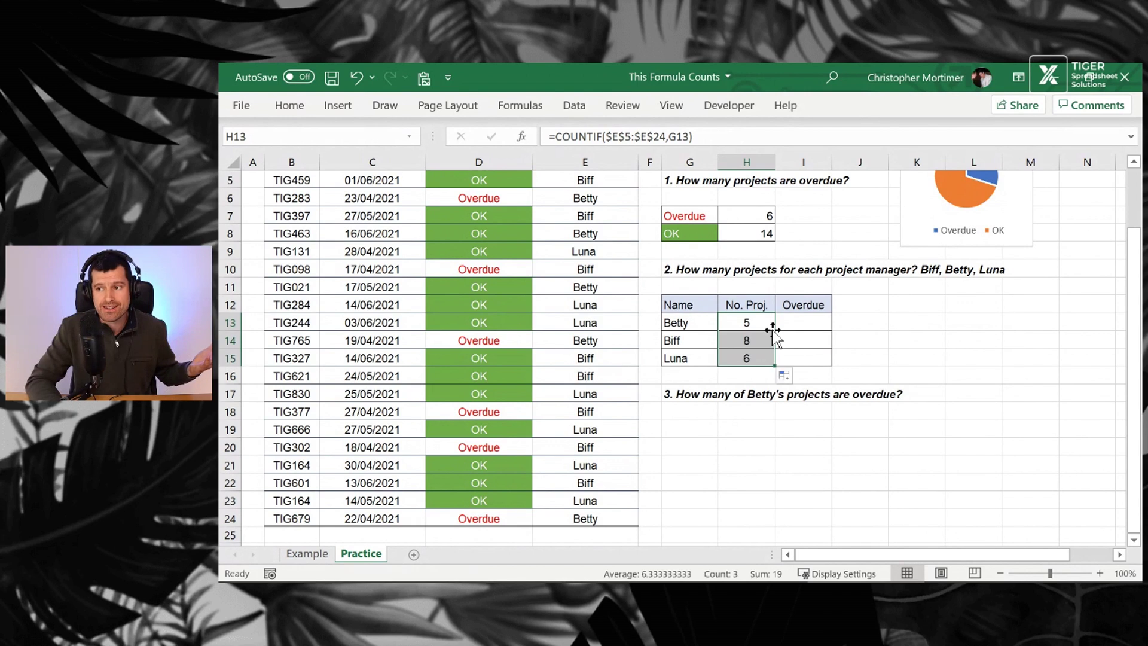
click(740, 340)
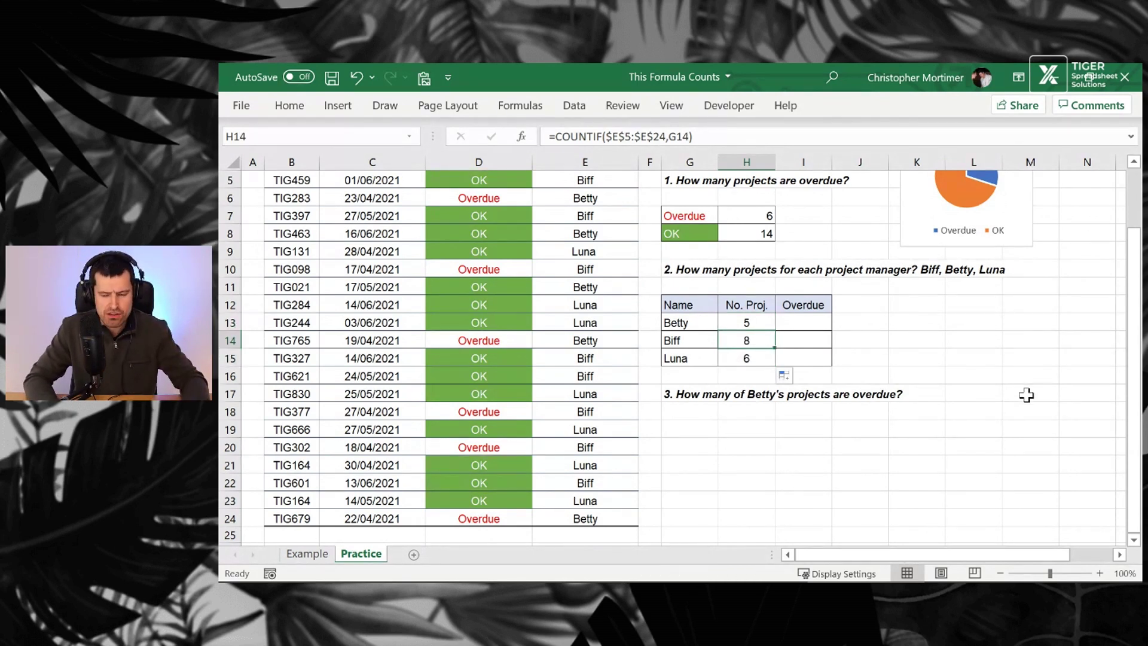
key(F2)
key(Escape)
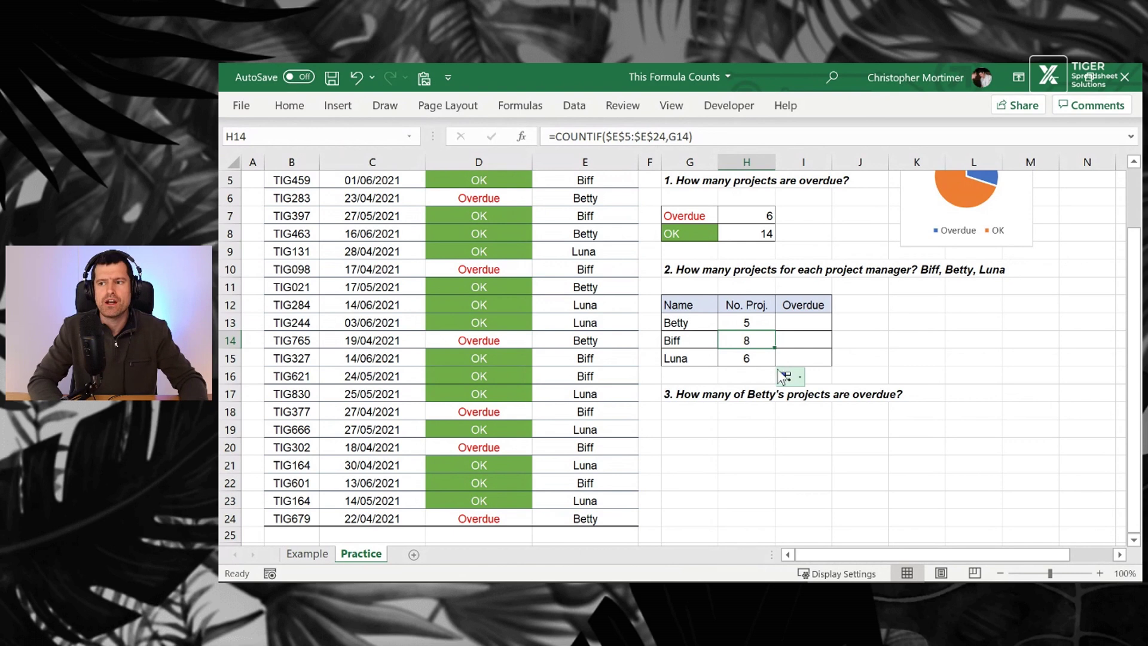
click(758, 358)
key(F2)
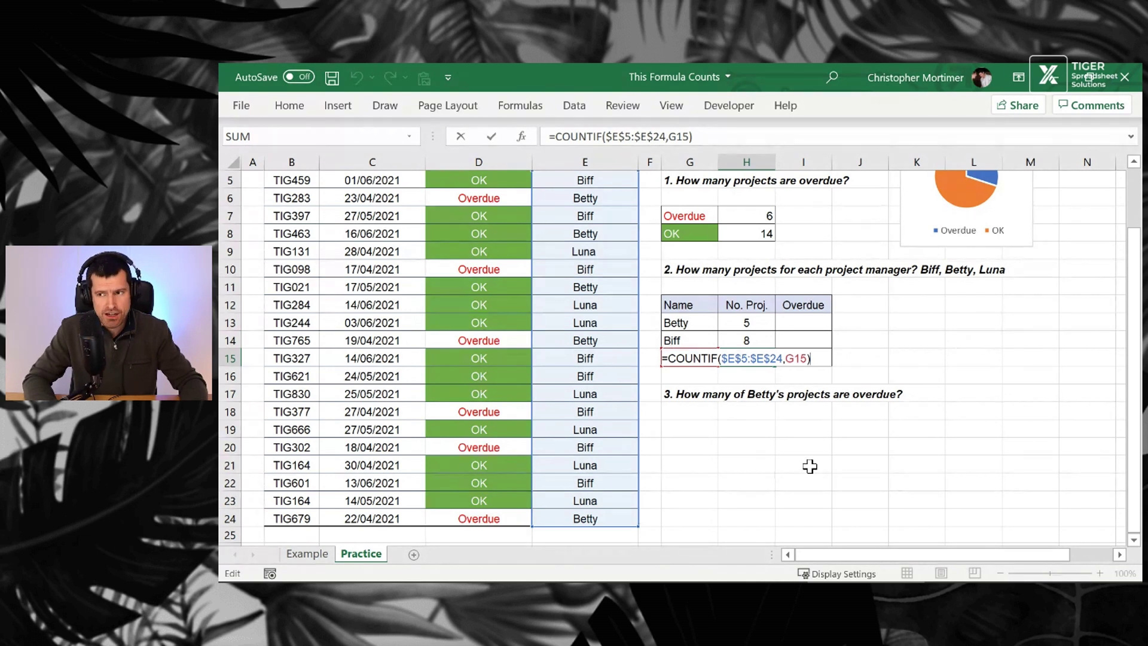
key(Return)
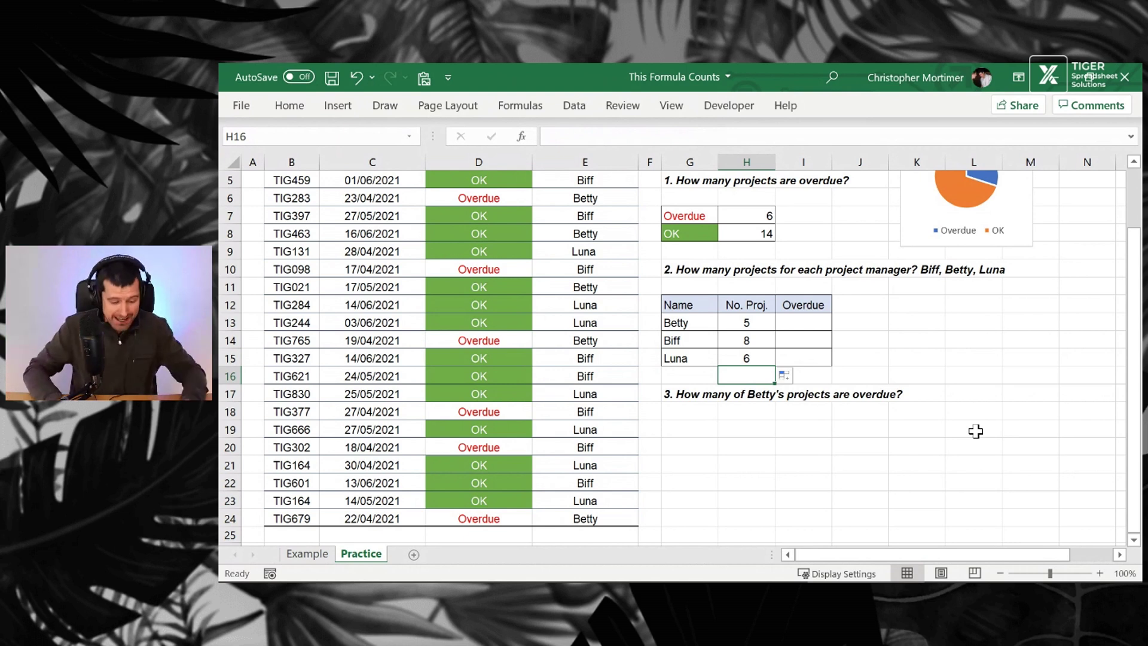
AutoSum the three project counts in H16 to check the total of 19, then delete it
key(alt+equal)
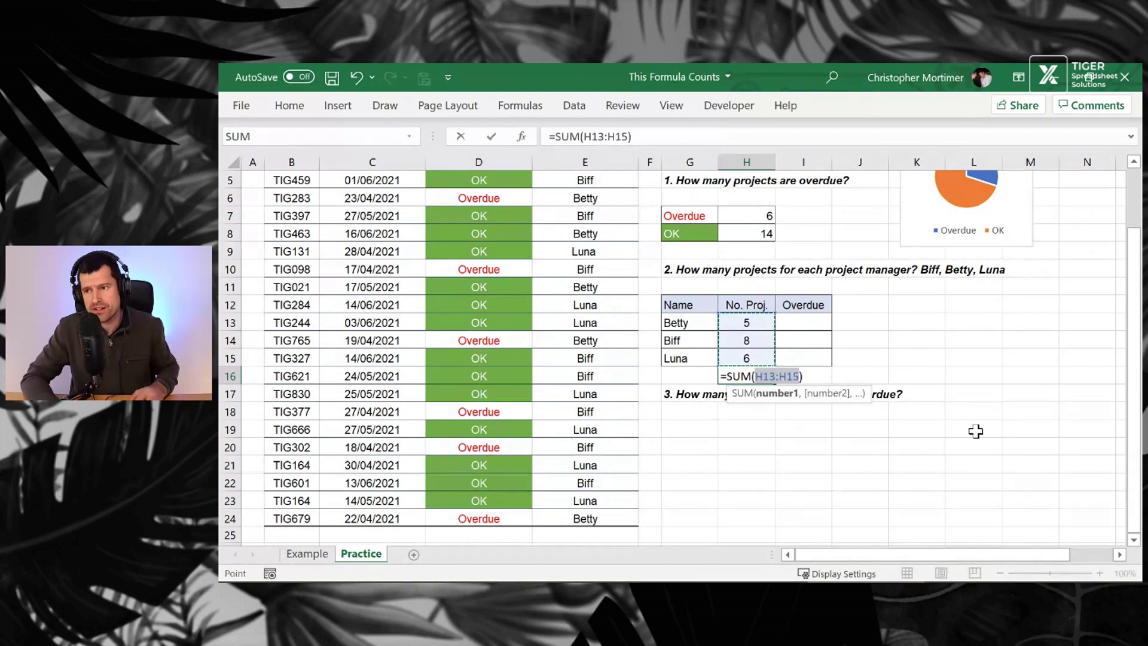
key(Return)
key(Up)
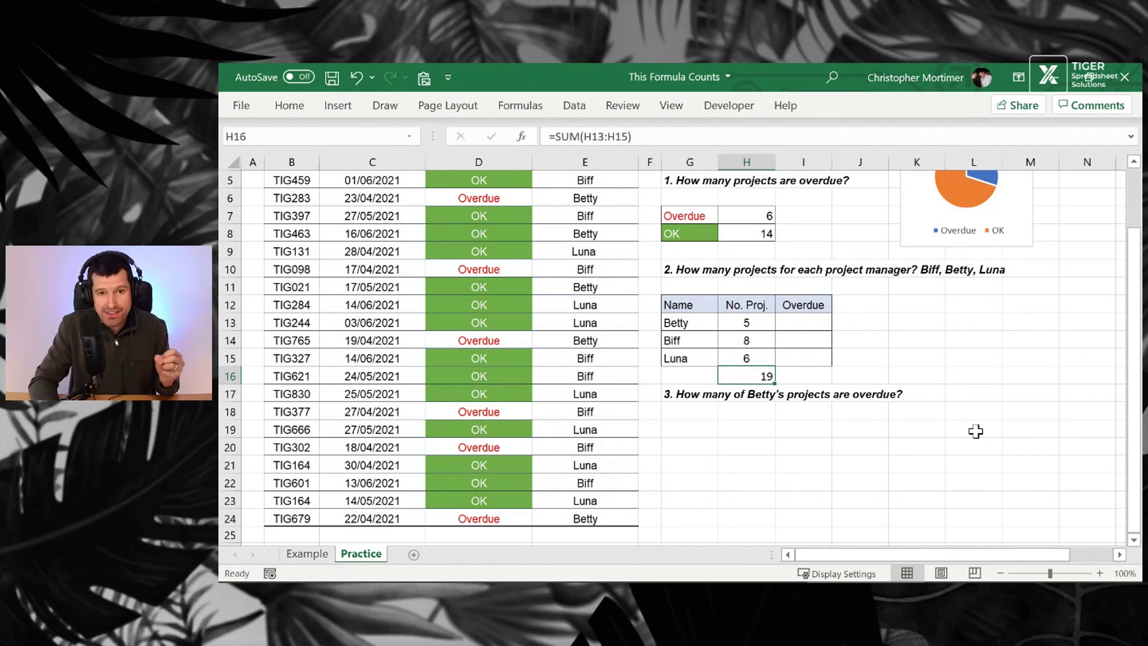
key(Delete)
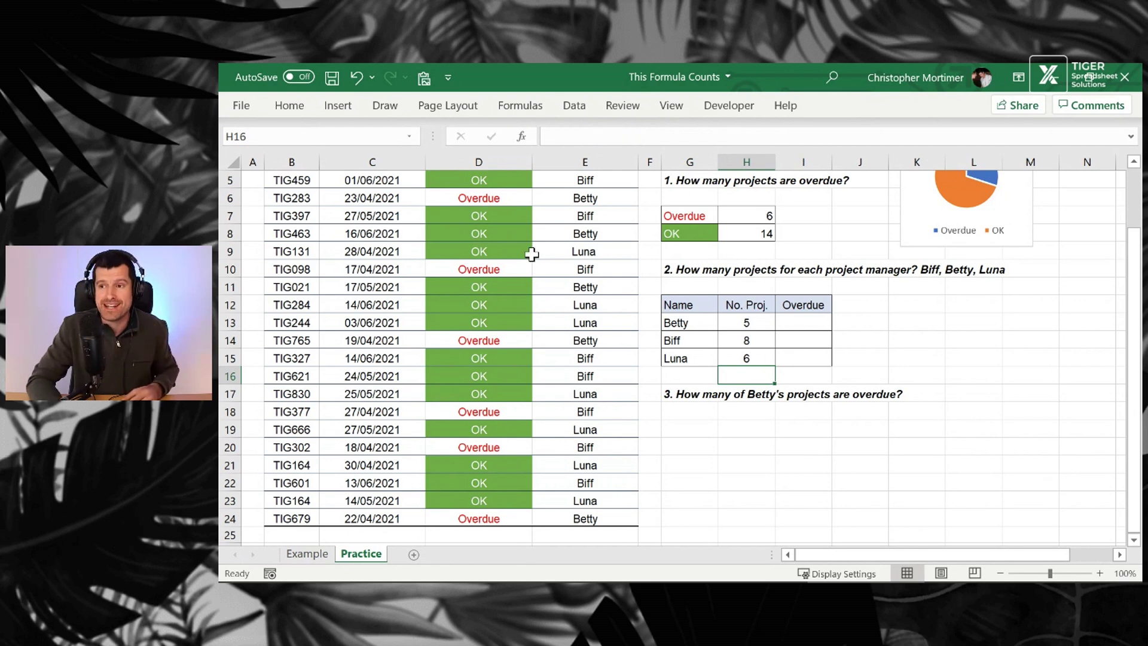
Correct the Luna entry in E9 and confirm Luna's count in H15 rises to 7
click(529, 252)
key(Up)
key(Up)
key(Up)
key(Up)
key(Up)
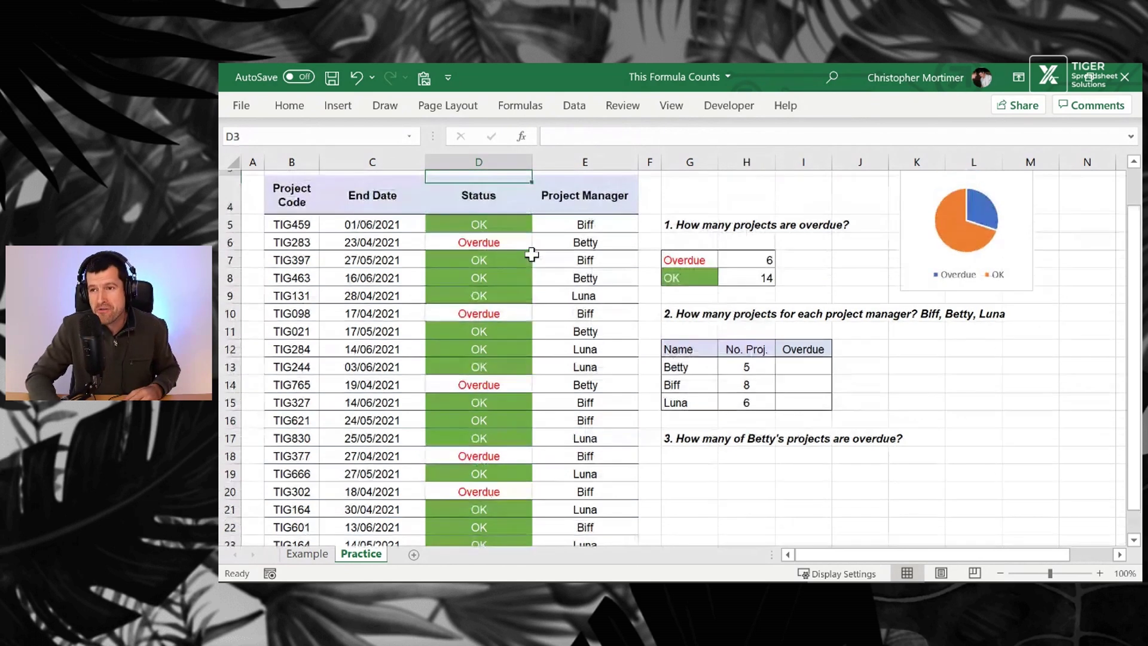
key(Down)
key(Down)
key(Down)
key(Down)
key(Down)
key(Right)
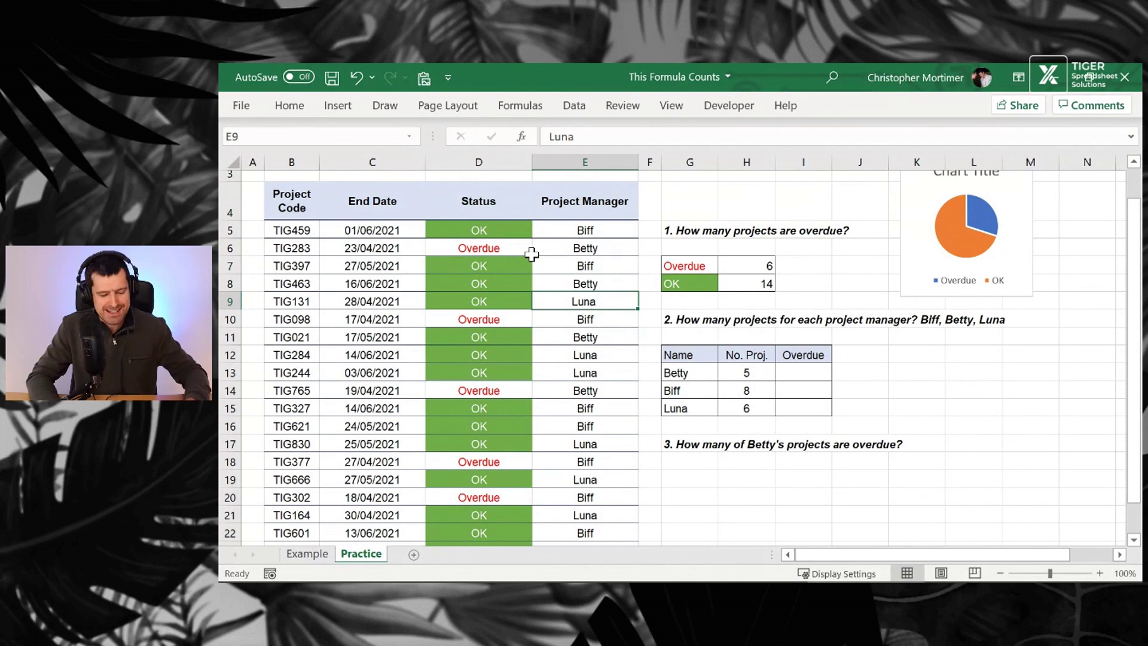
key(F2)
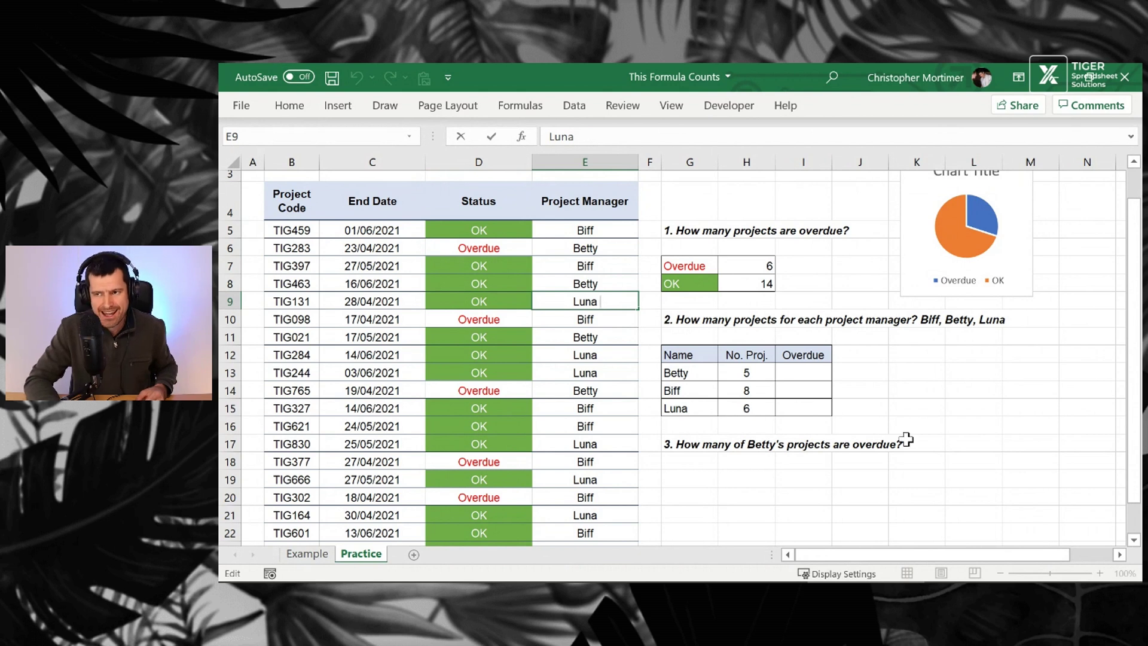
key(Return)
key(Down)
key(Down)
key(Down)
key(Down)
key(Down)
key(Right)
key(Right)
key(Right)
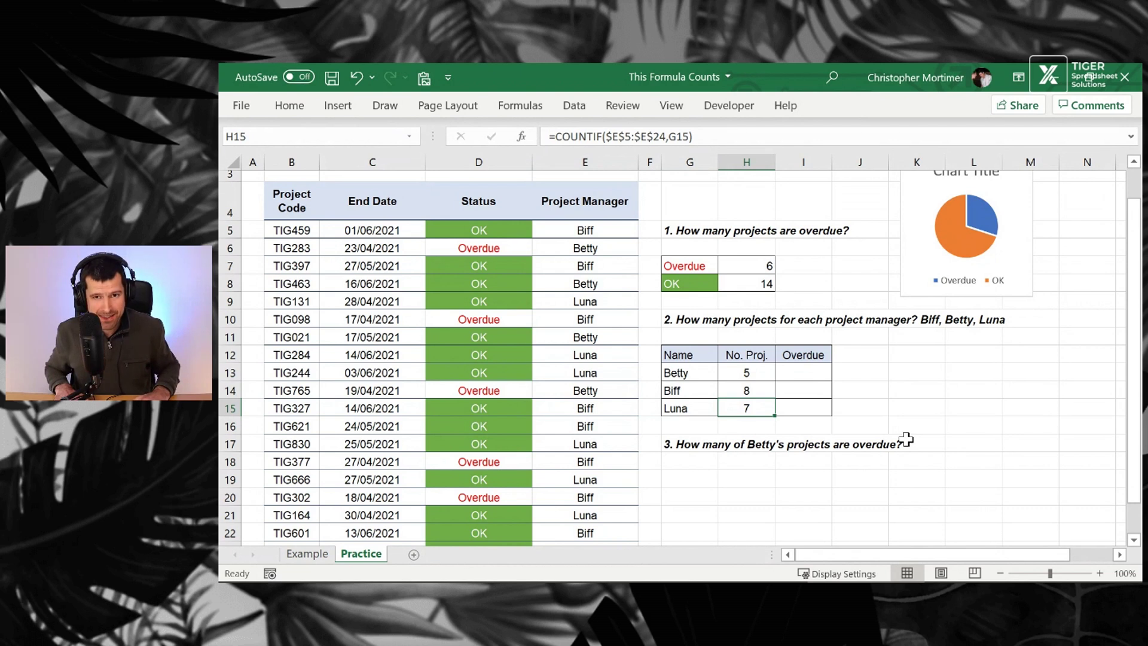
key(Up)
key(Up)
key(Up)
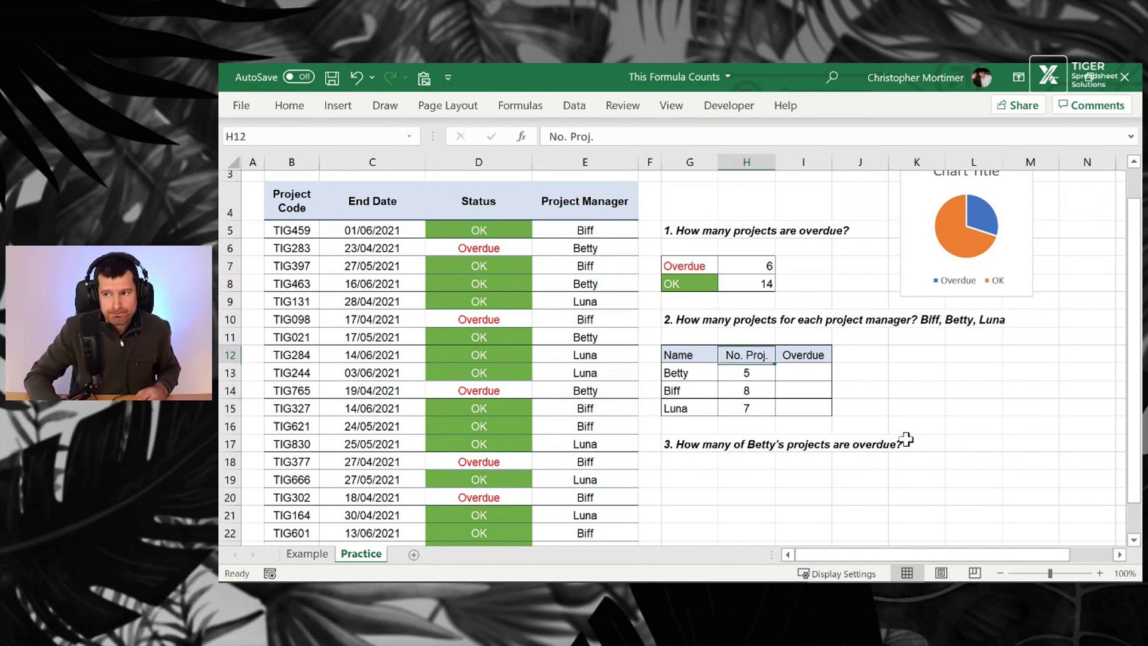
key(Right)
key(Down)
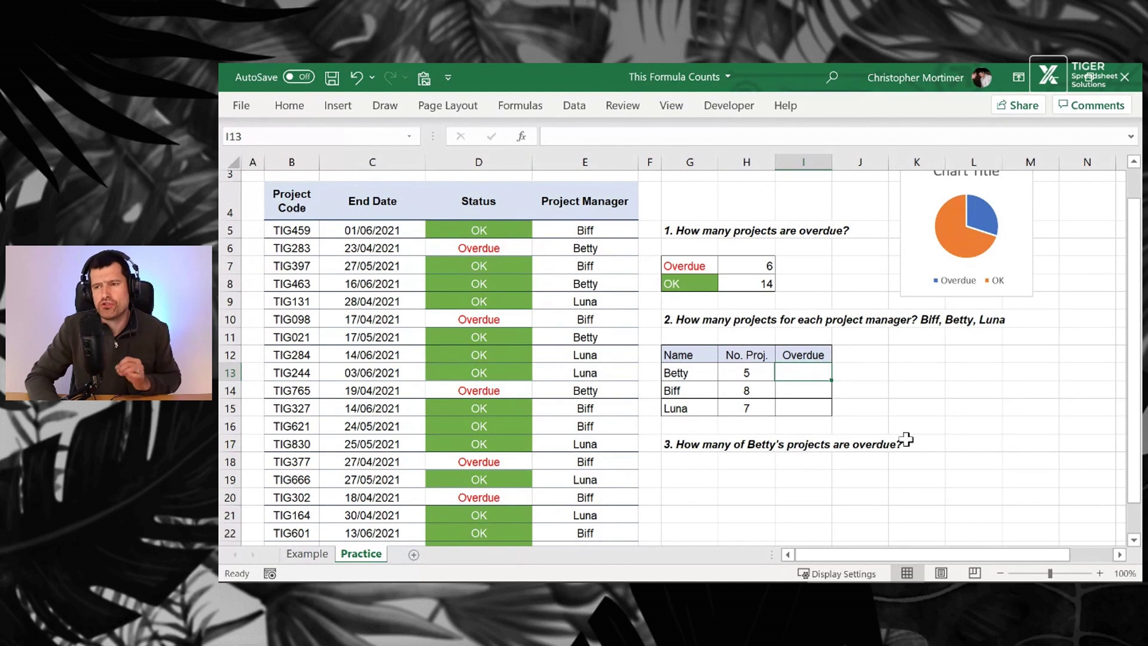
click(680, 321)
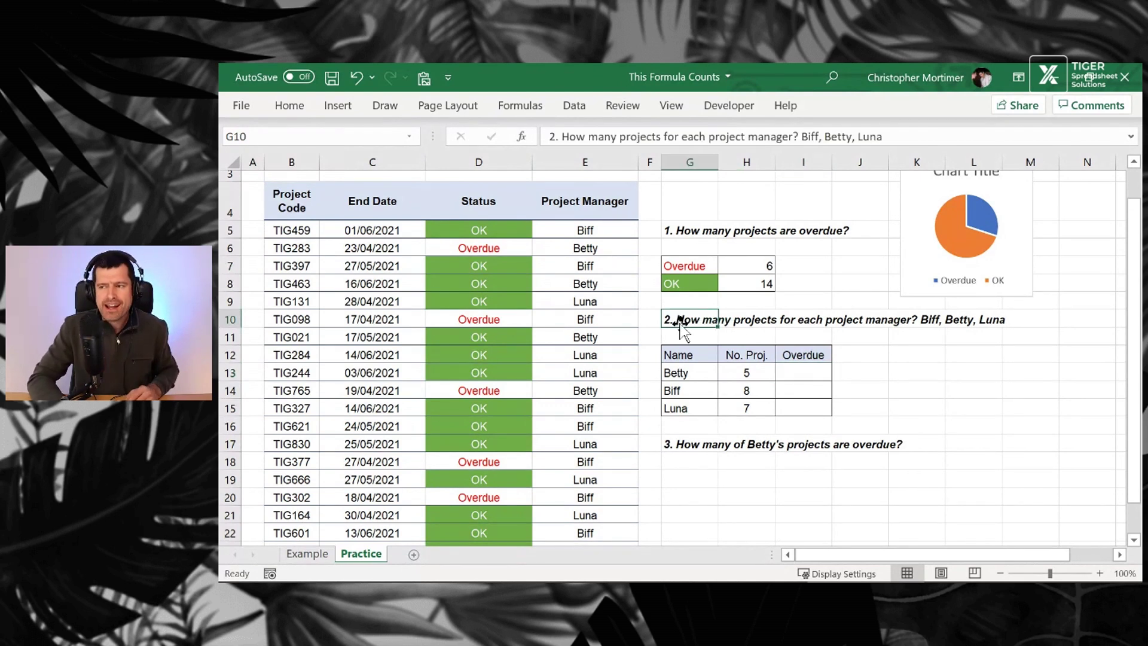
key(shift+space)
key(Down)
key(Down)
key(Down)
key(Down)
key(Down)
key(Down)
key(Down)
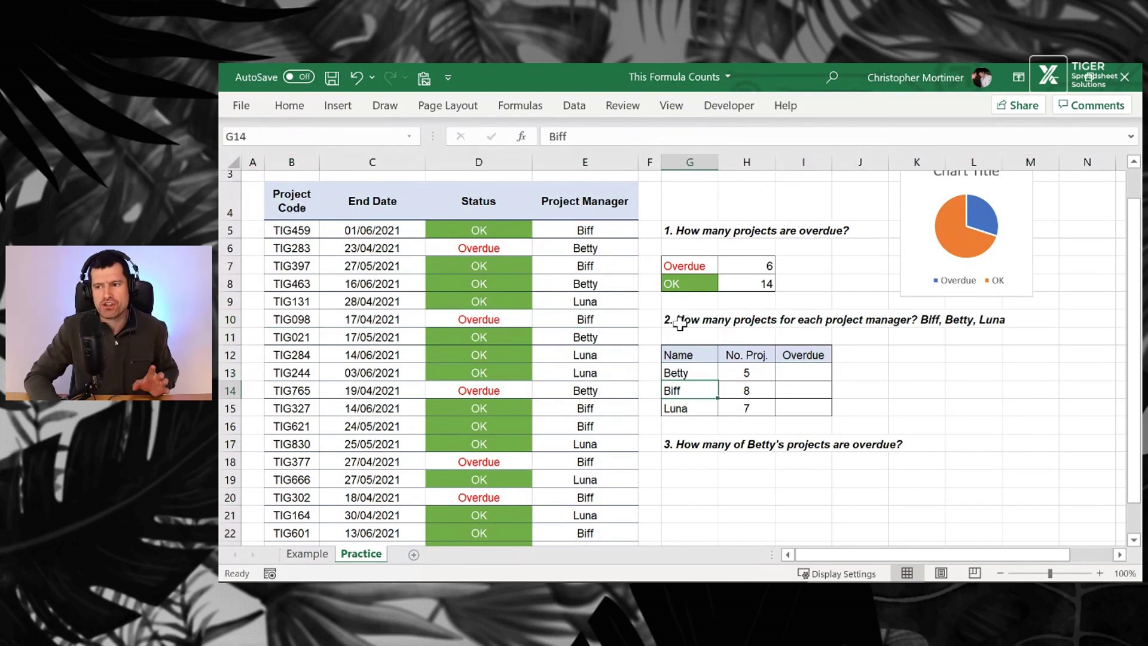
key(shift+space)
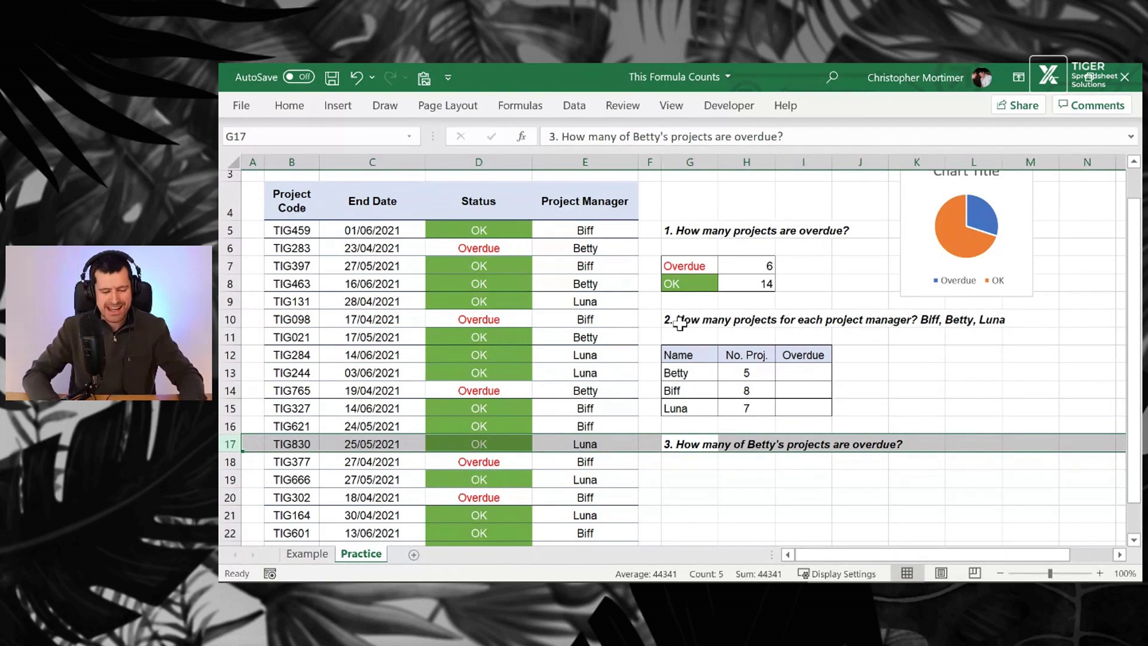
key(Up)
key(Up)
key(Up)
key(Up)
key(Up)
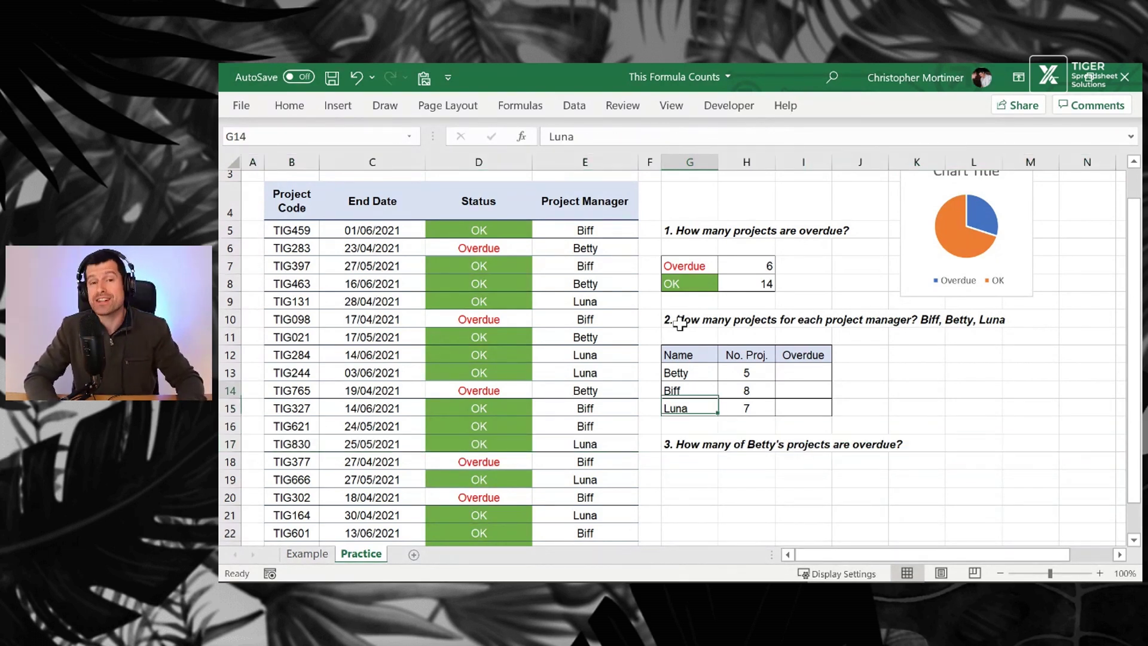
key(Right)
key(Right)
key(Down)
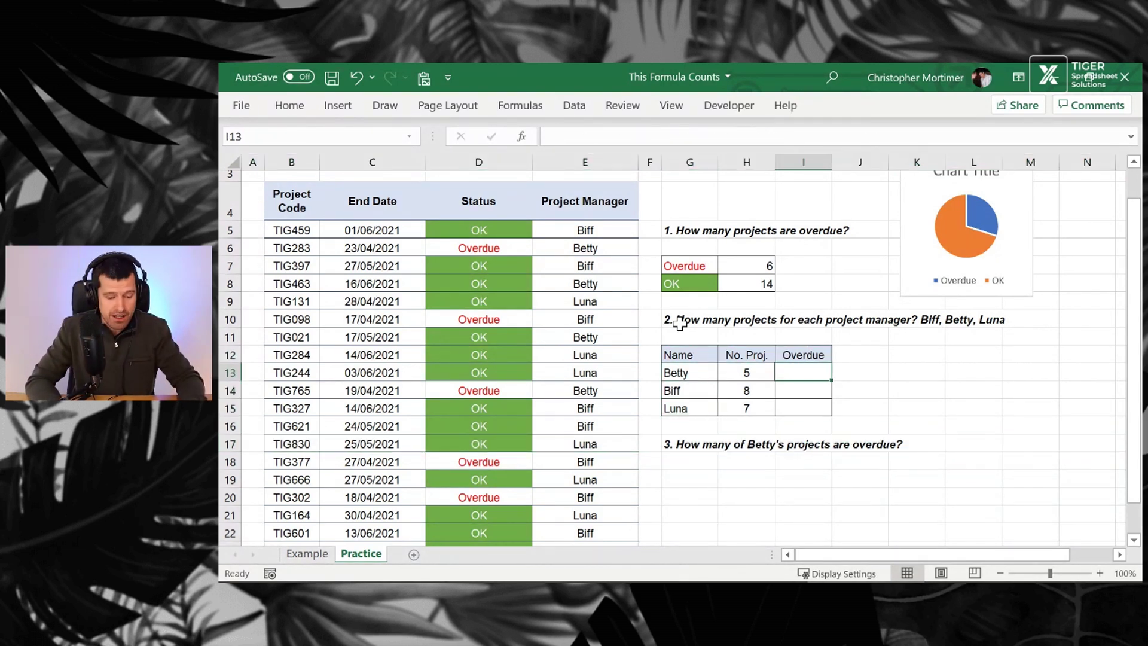
click(680, 323)
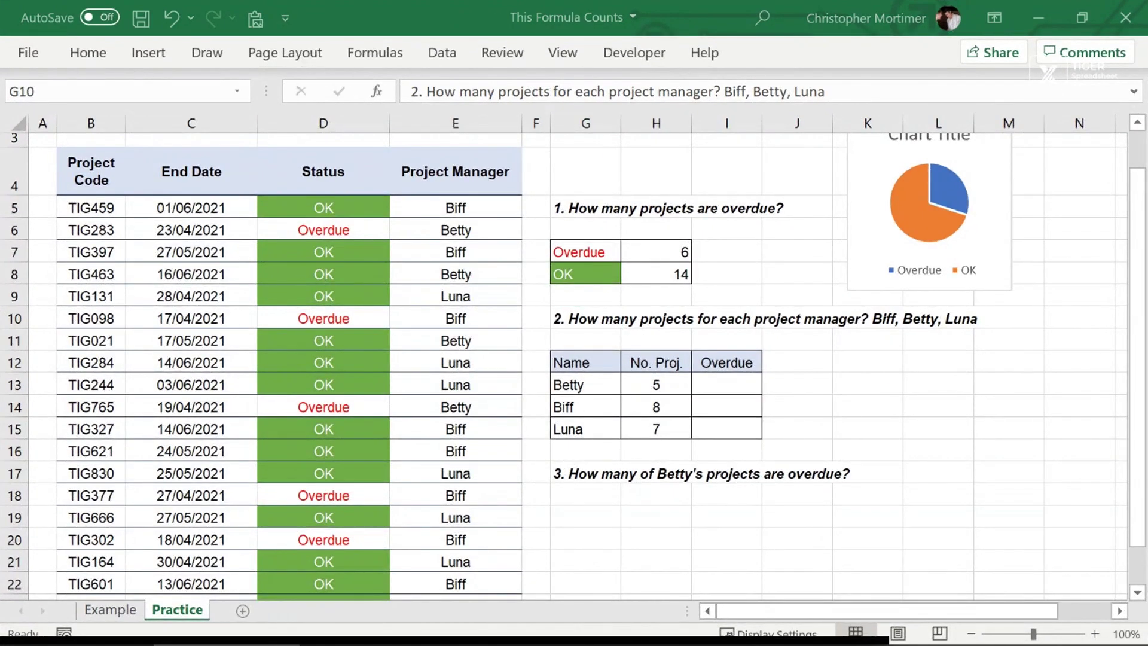
Start =COUNTIFS in I13 with the locked $E$5:$E$24 range and G13 as first criterion
click(734, 378)
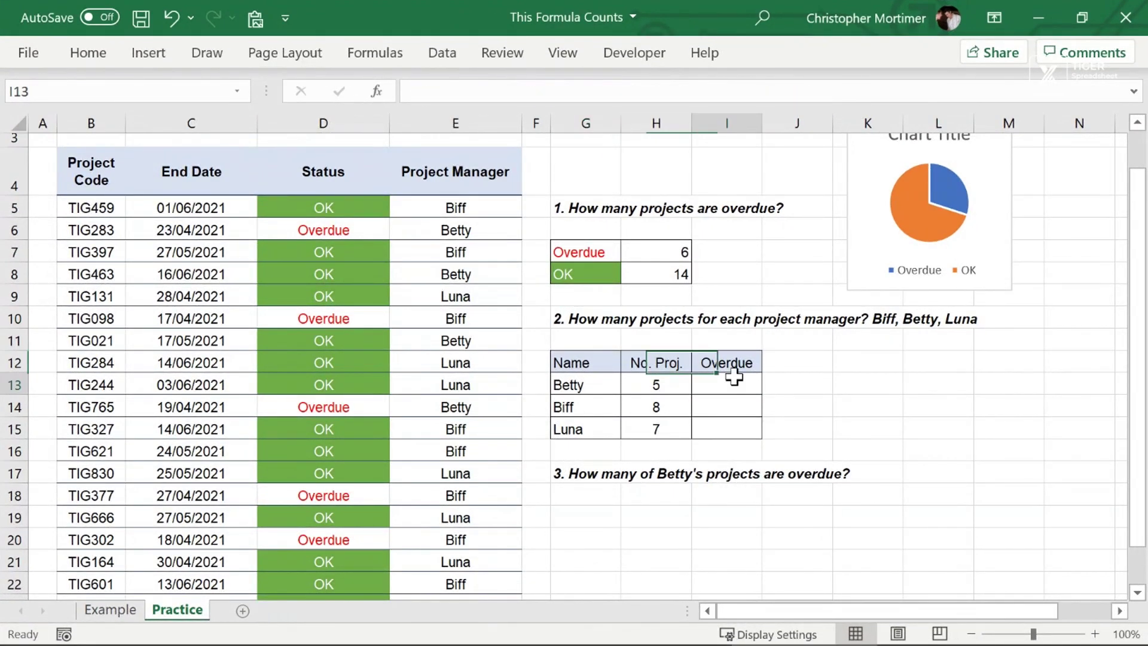
text(=cou)
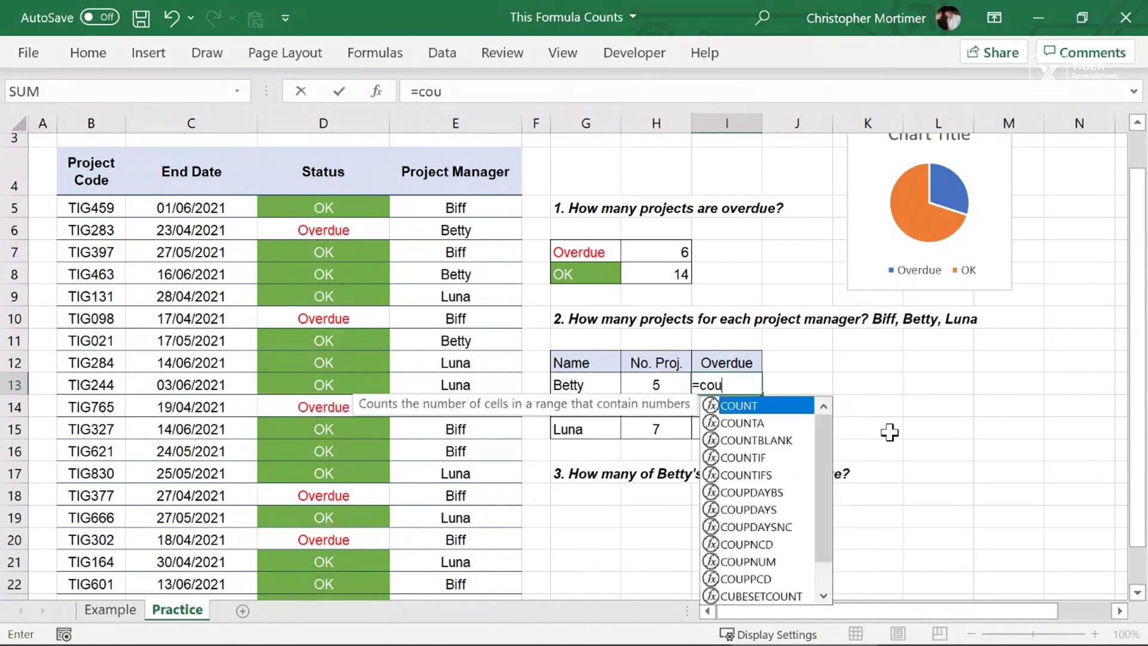
text(ntifs)
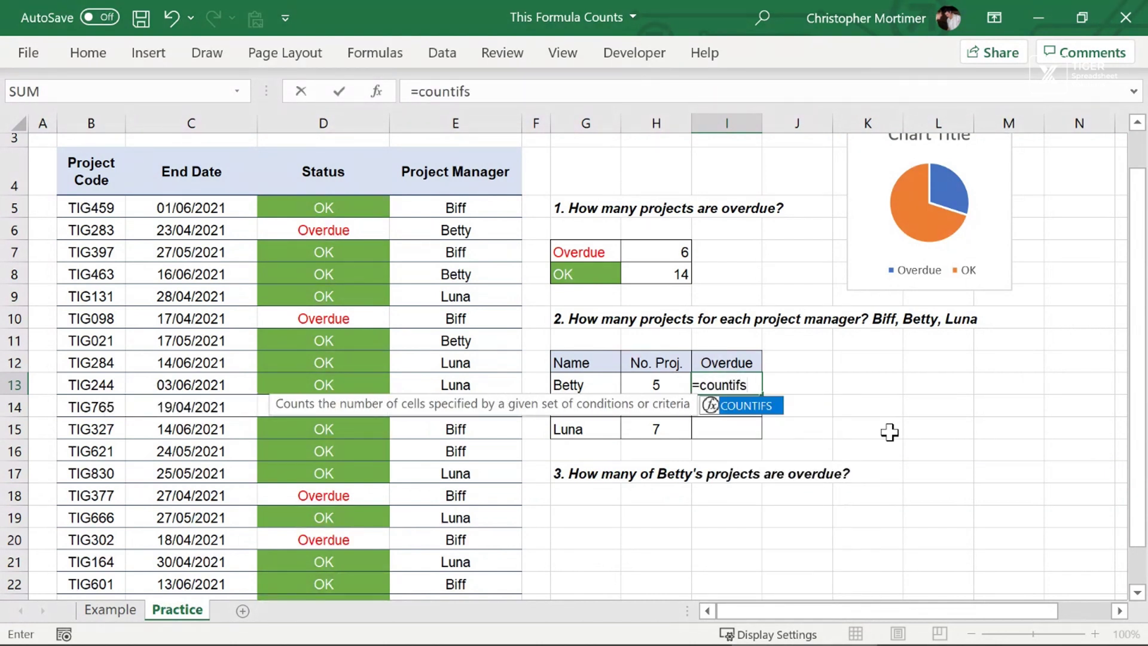
text(9)
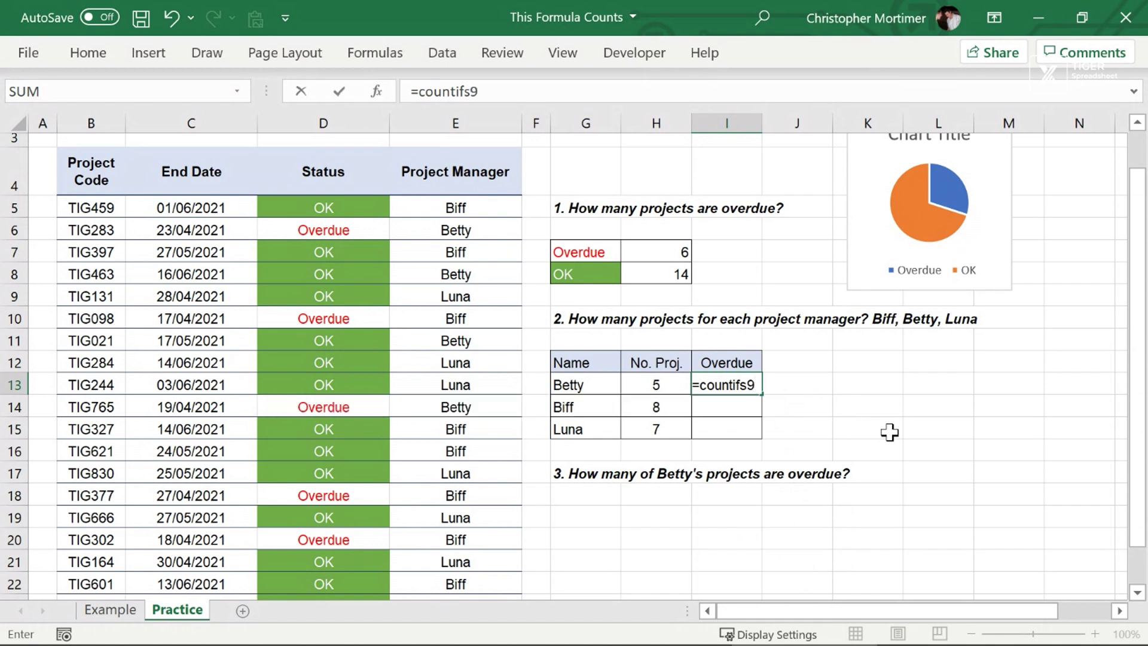
key(BackSpace)
text(()
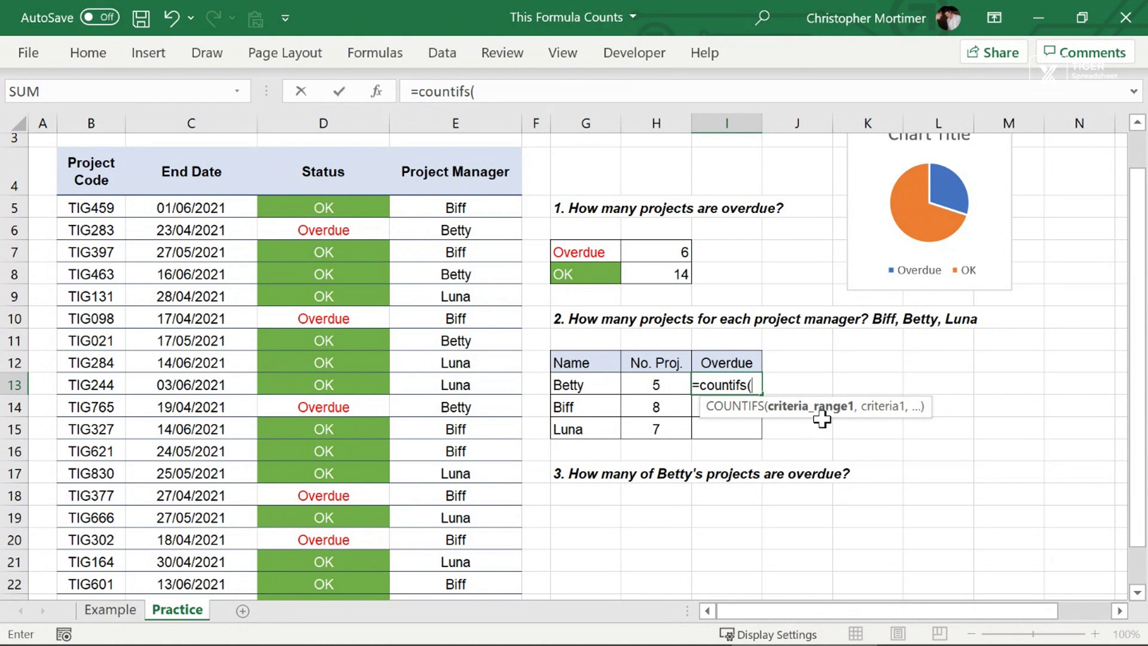
click(452, 209)
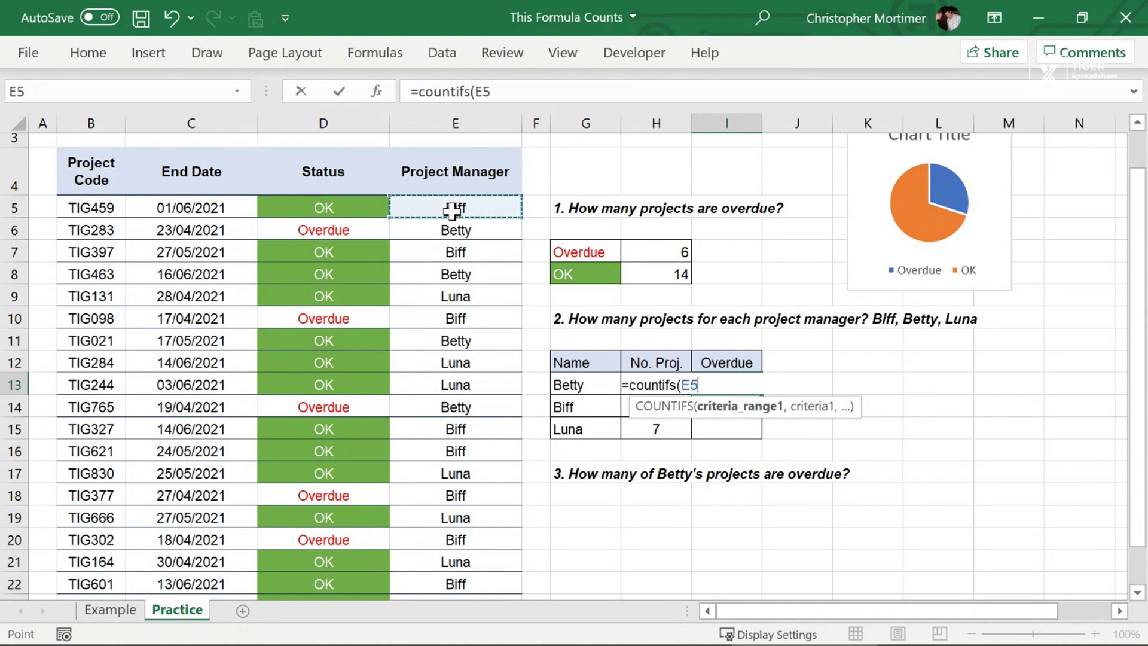
key(ctrl+shift+Down)
key(F4)
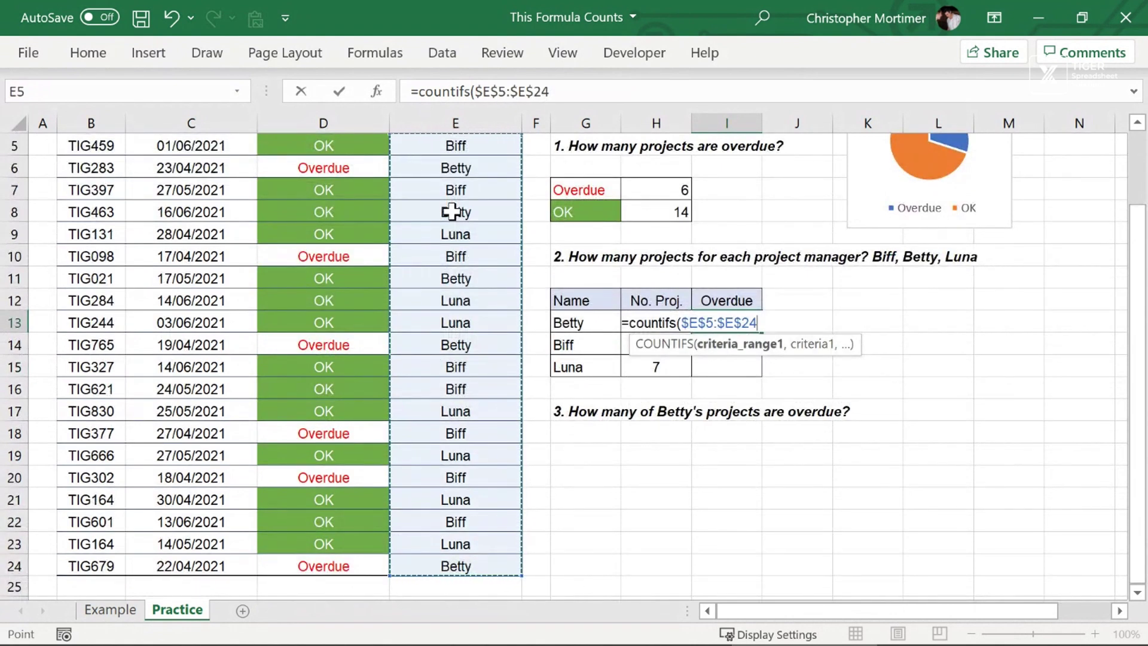
text(,)
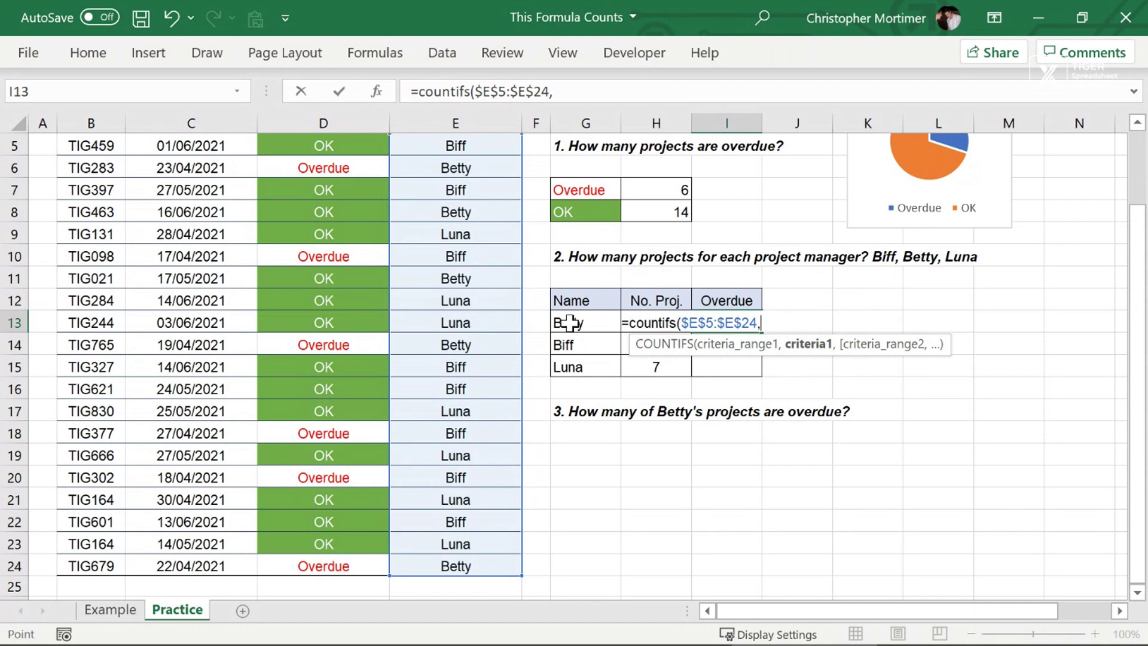
click(569, 323)
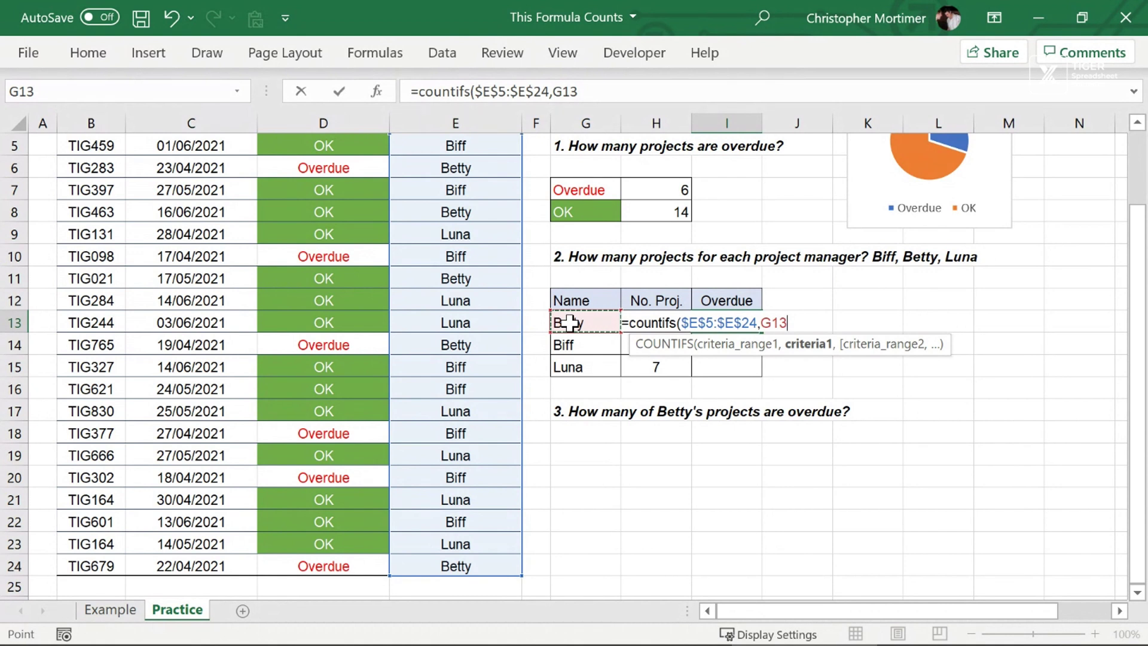
text(,)
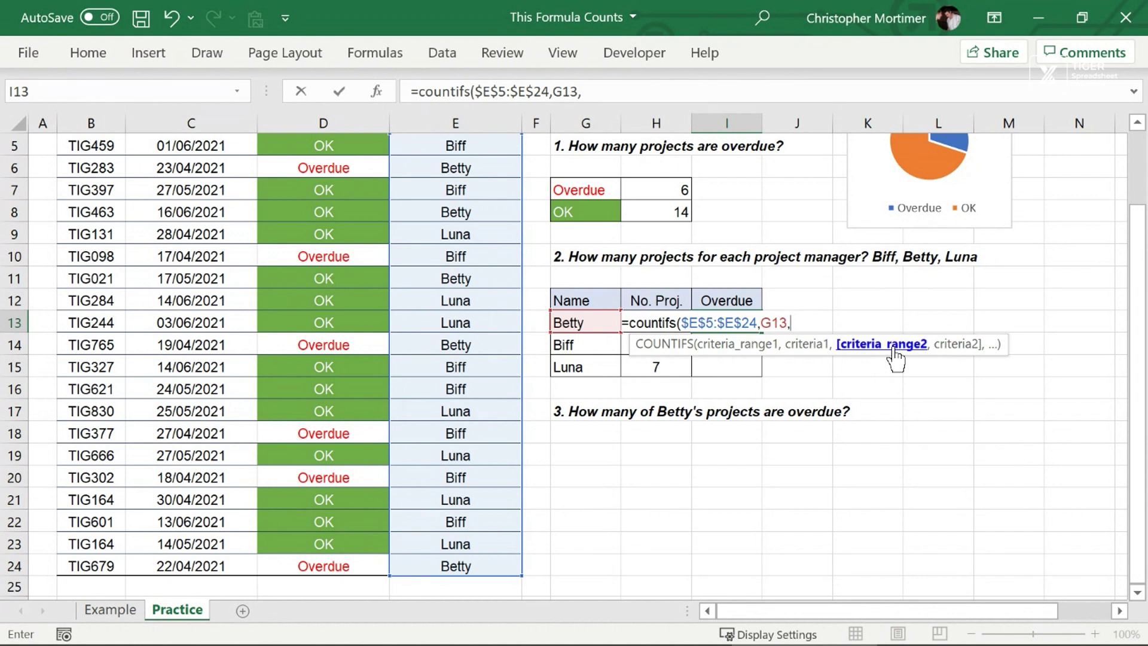
Add $D$5:$D$24 matched against $I$12 to complete COUNTIFS, giving Betty 3 overdue
click(305, 275)
key(ctrl+Up)
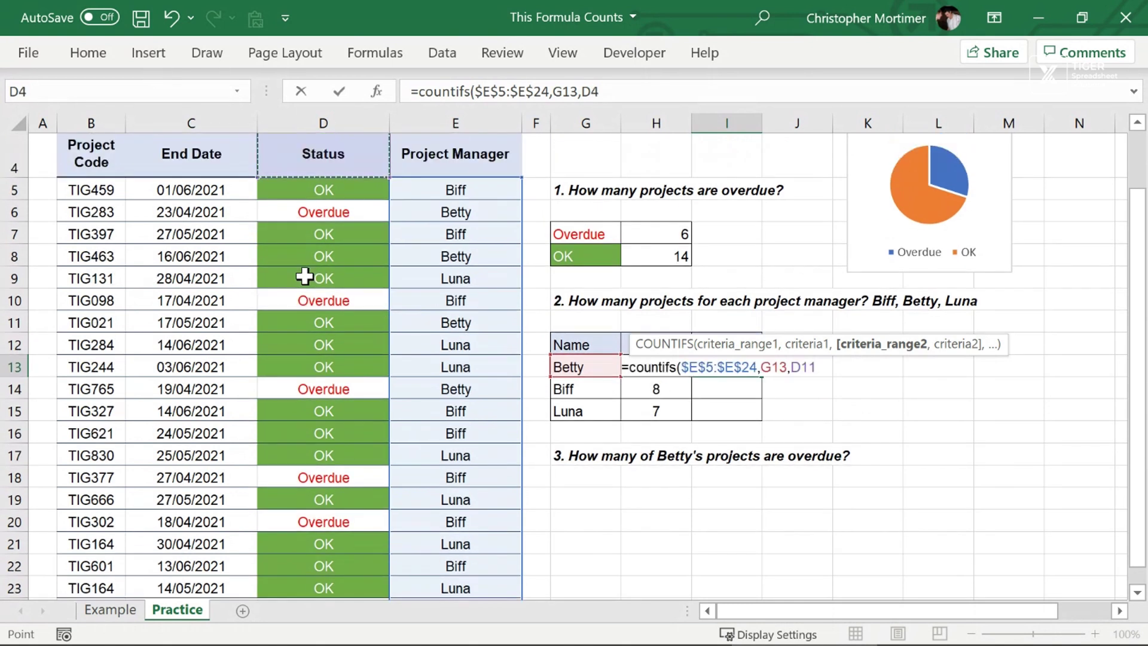
key(Up)
key(Down)
key(Down)
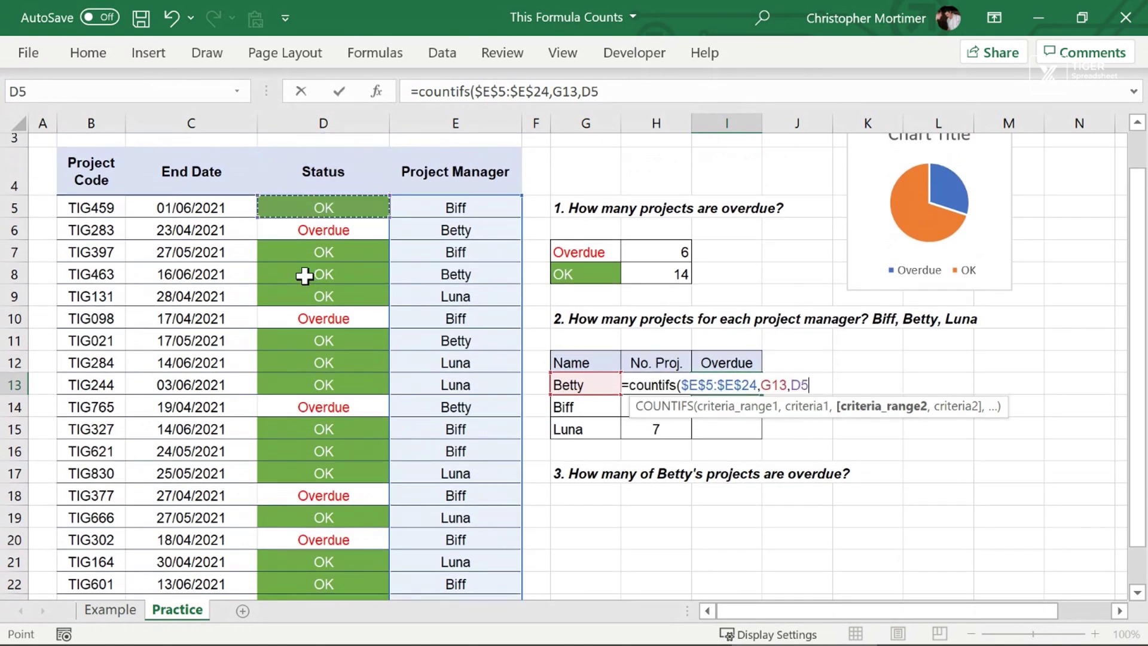
key(ctrl+shift+Down)
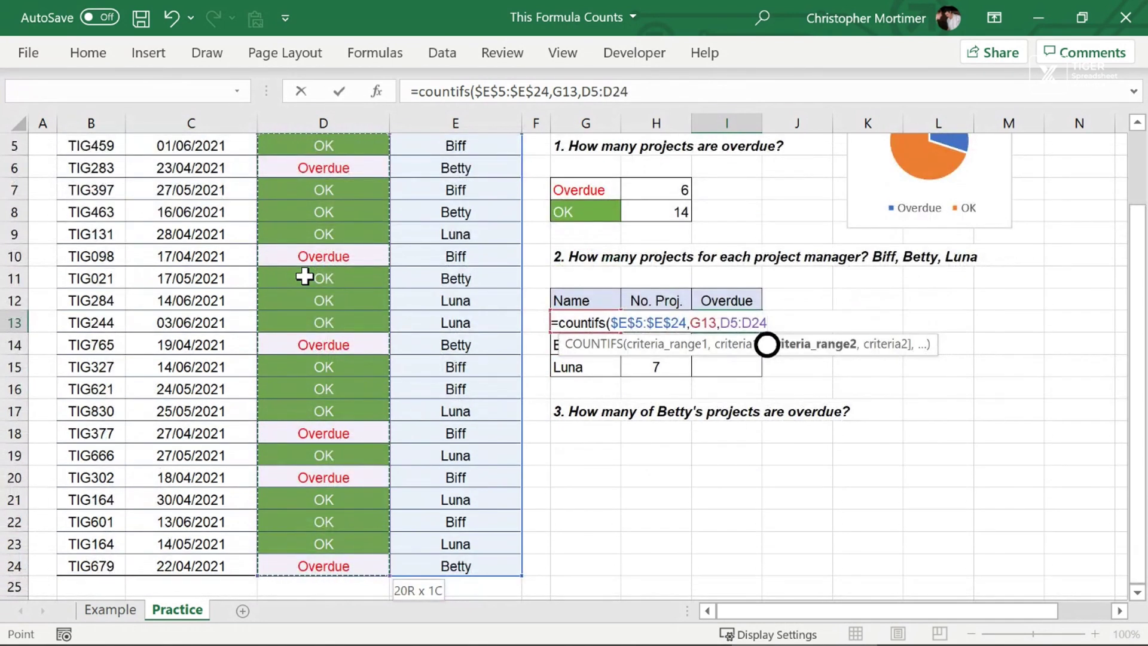
key(F4)
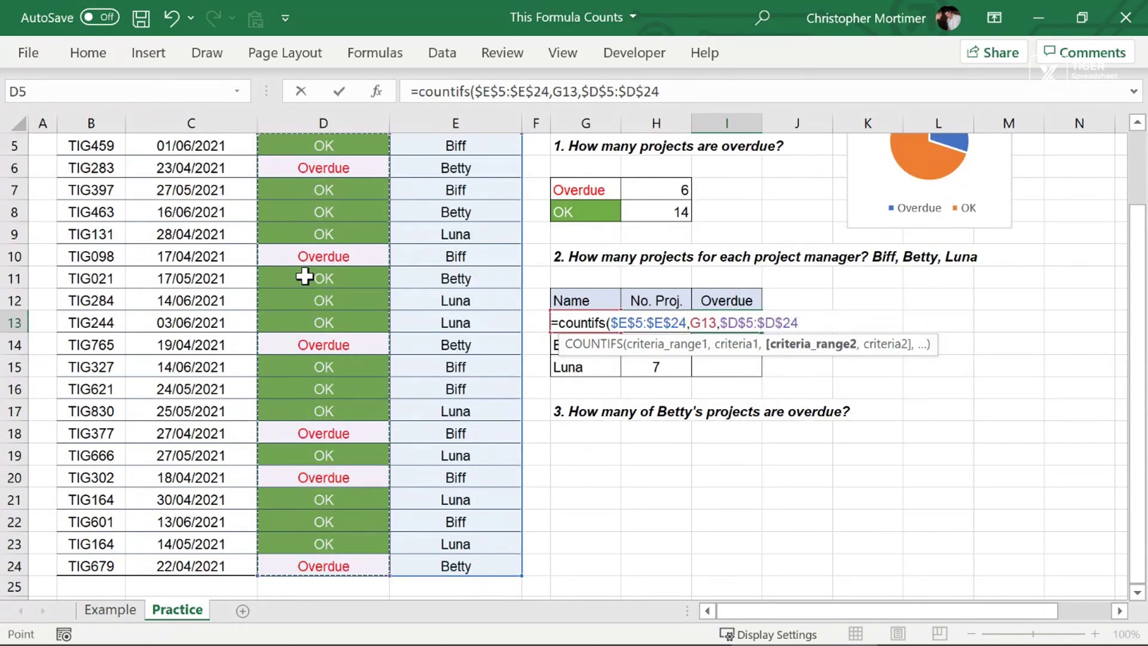
text(,)
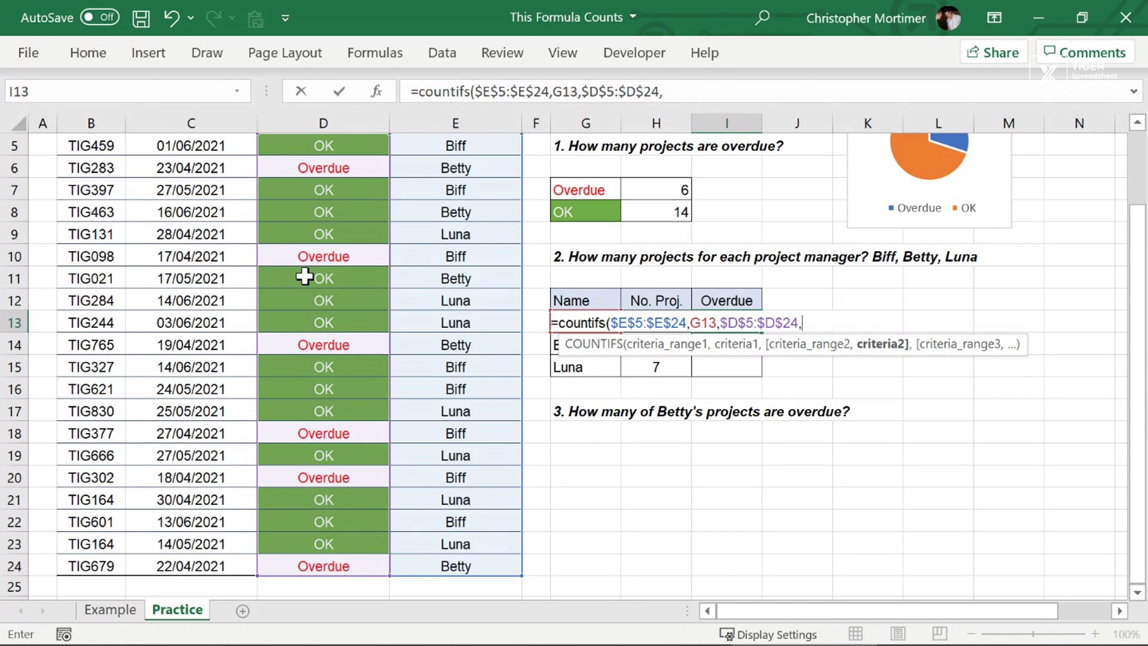
click(741, 298)
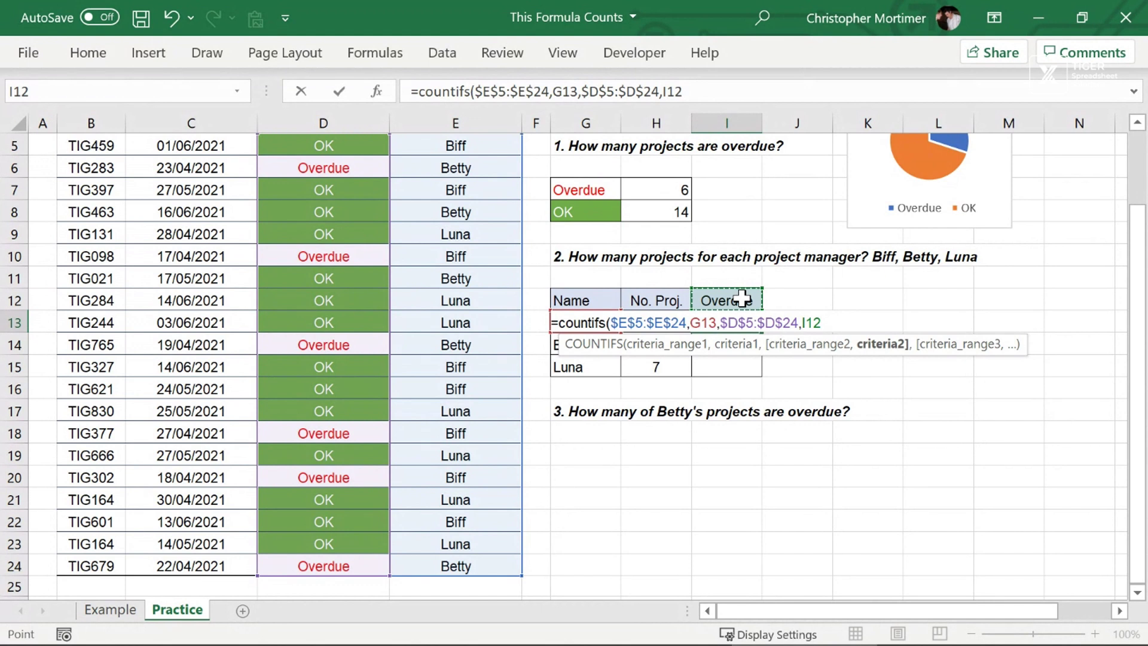
key(F4)
key(Return)
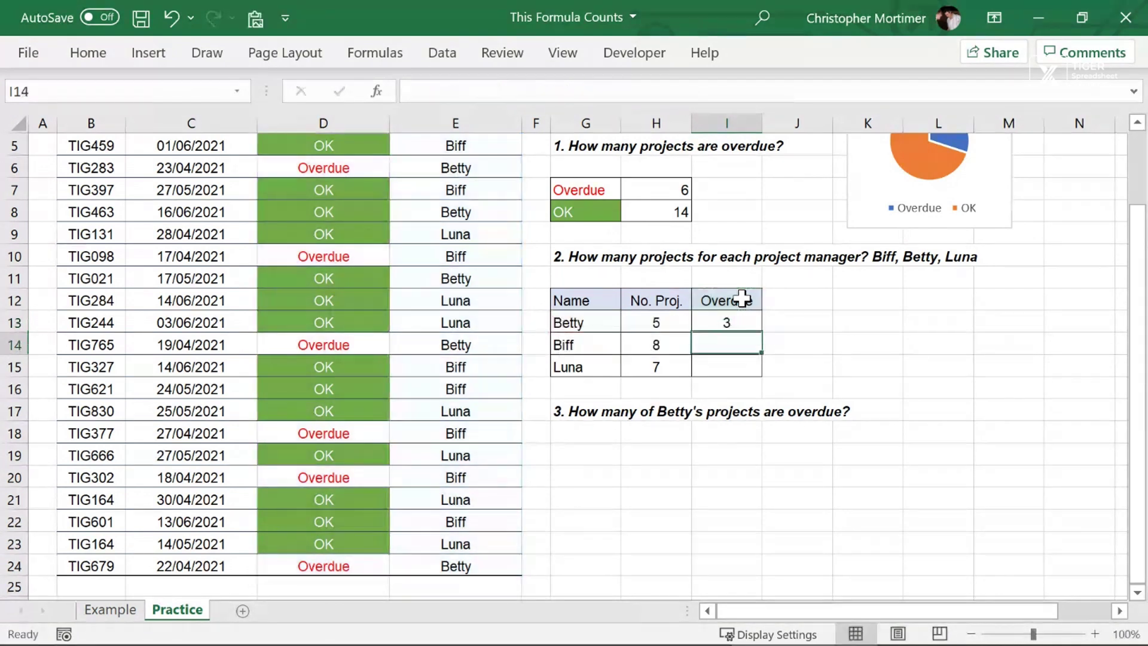
key(Up)
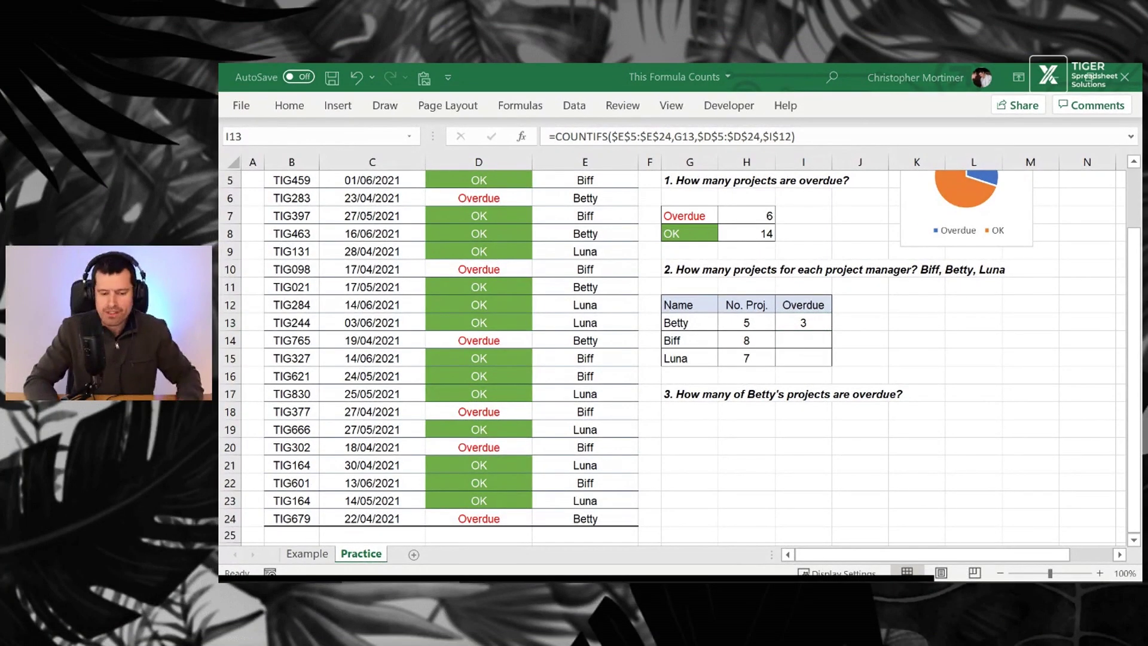
Copy Betty's overdue formula down so Biff and Luna show 3 and 0
drag(805, 325, 803, 359)
key(ctrl+d)
scroll(994, 372, up, 2)
scroll(995, 372, down, 1)
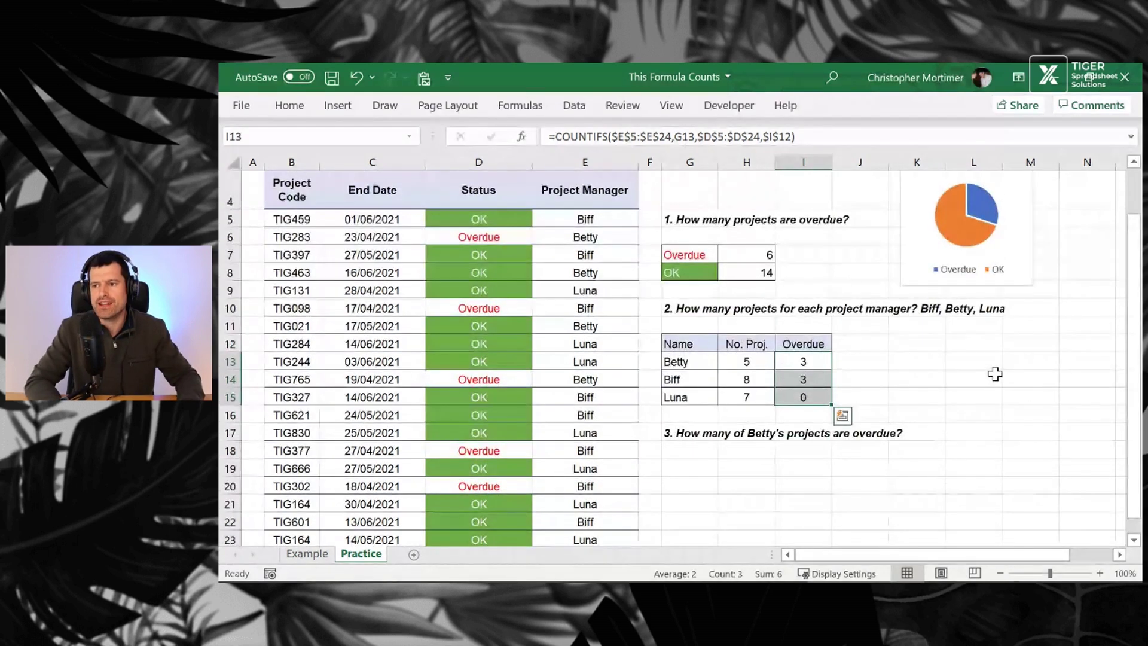
Select the project table B4:E24 and turn on filtering with Ctrl+Shift+L
click(291, 194)
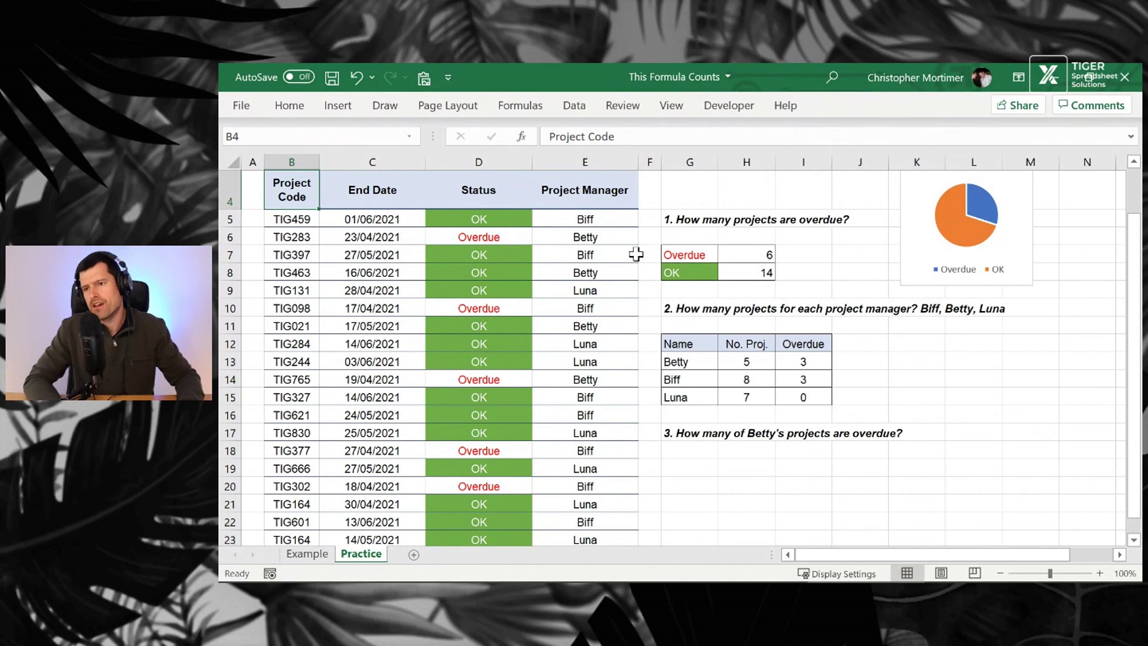
key(Up)
key(Up)
key(Down)
key(Down)
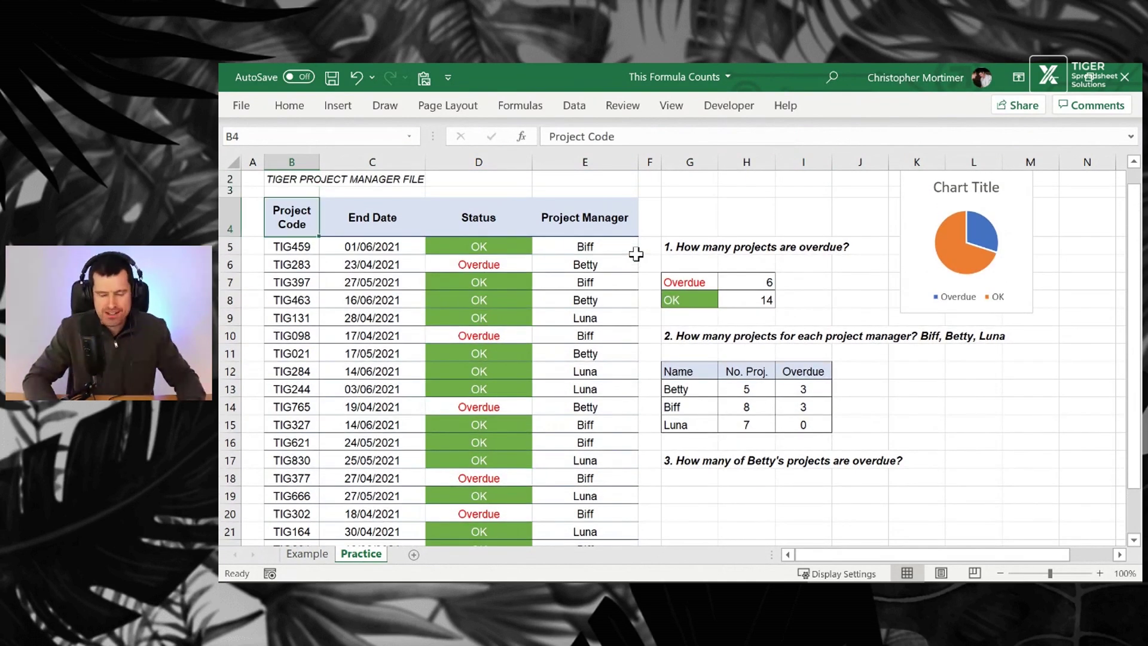
key(ctrl+shift+Right)
key(ctrl+shift+Down)
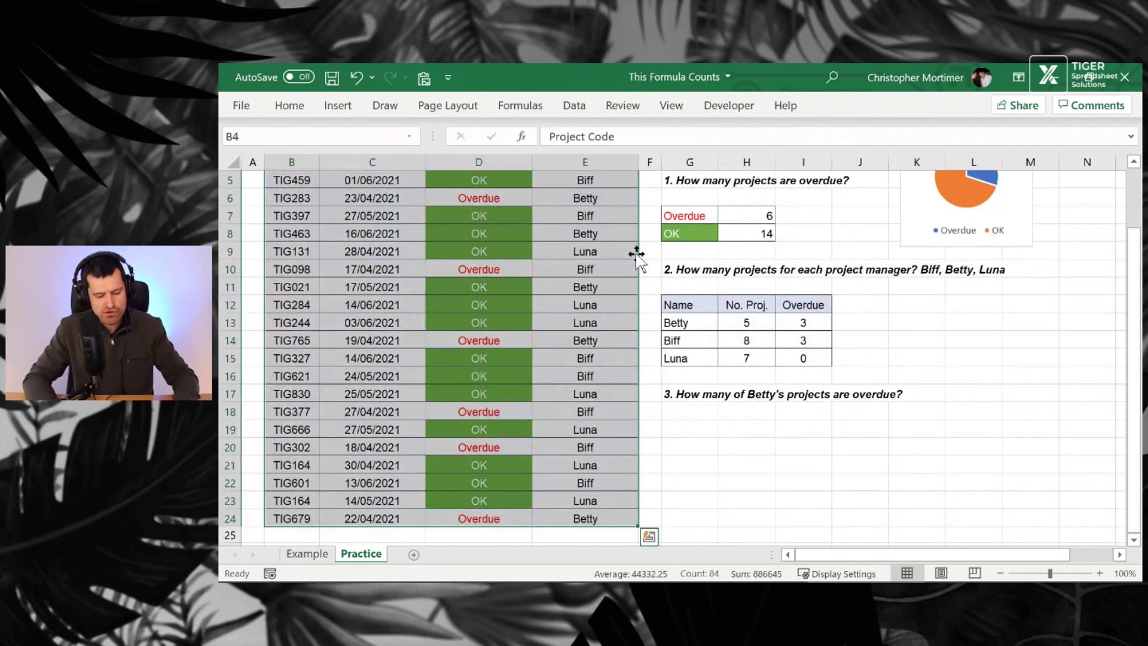
key(ctrl+Up)
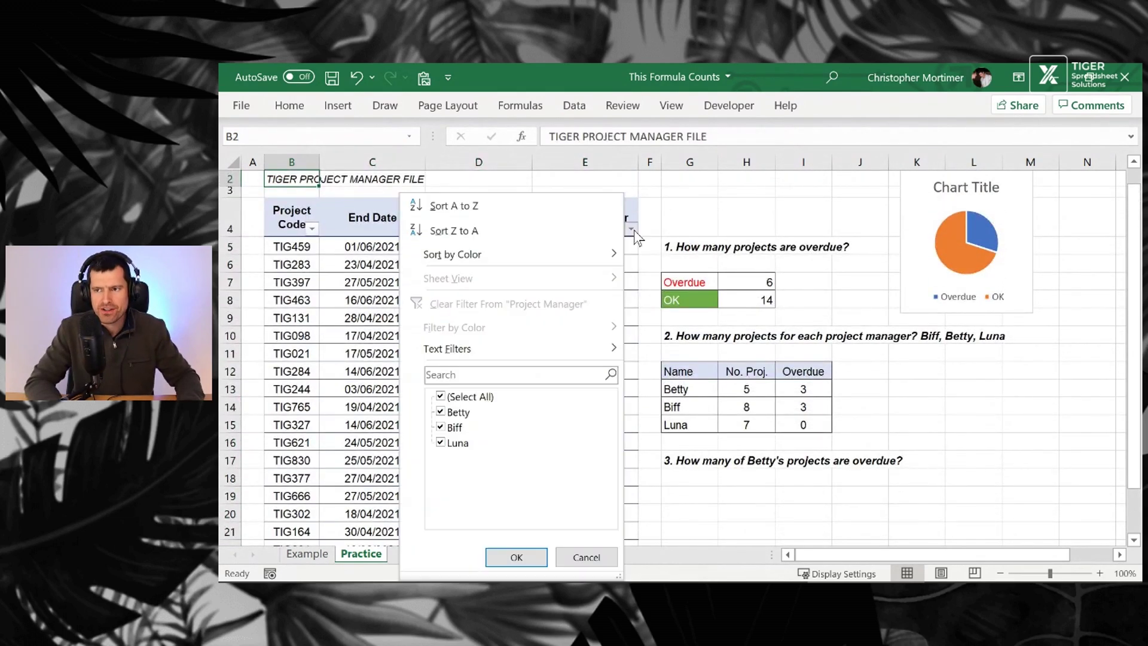
Filter the Project Manager column to show only Betty's projects
click(631, 228)
click(456, 397)
click(457, 412)
click(517, 561)
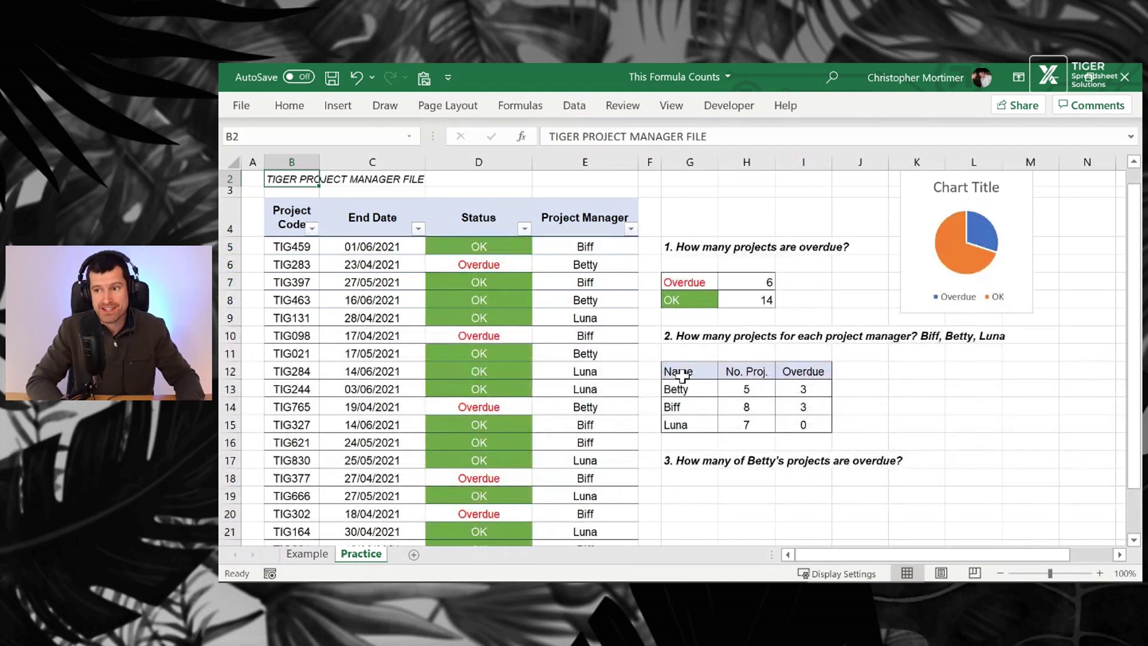
Clear the Betty filter and select the managers and their project counts (G13:H15)
click(681, 372)
key(shift+Right)
key(shift+Down)
key(shift+Down)
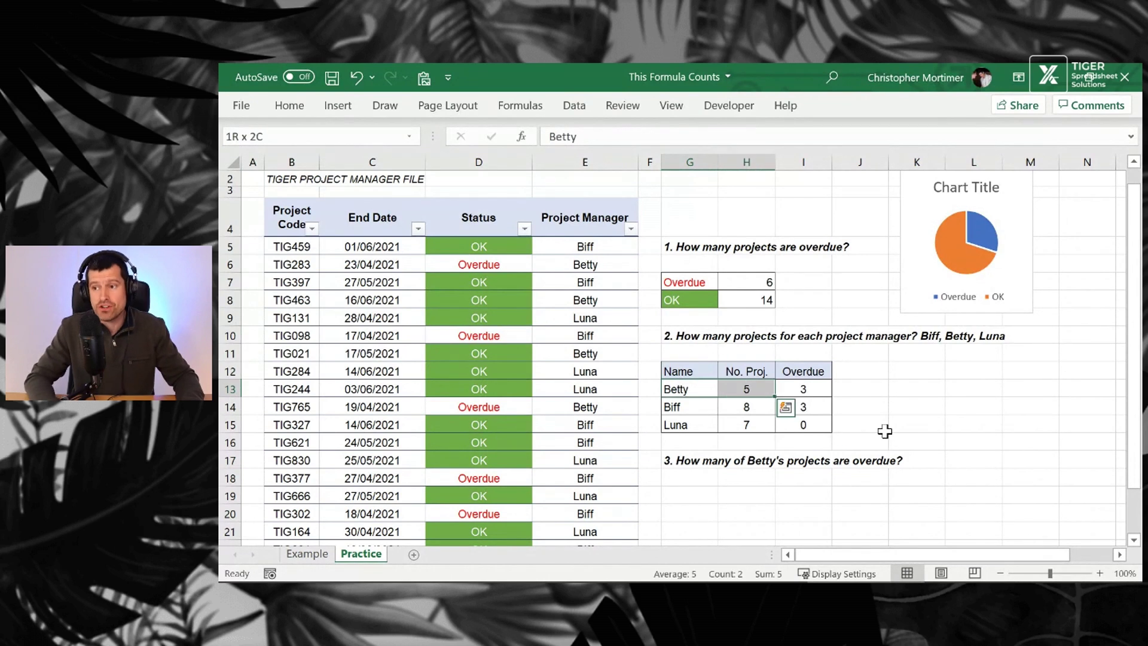
Insert a clustered column chart of project counts, shrink it and place it right of the summary tables
click(346, 110)
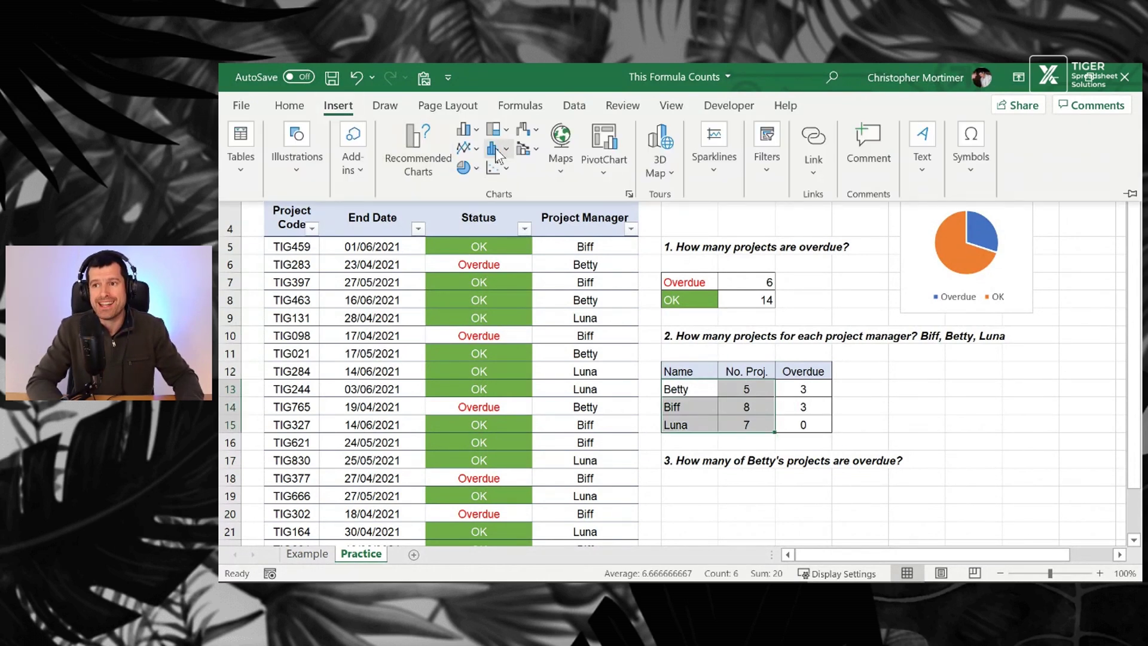
click(475, 133)
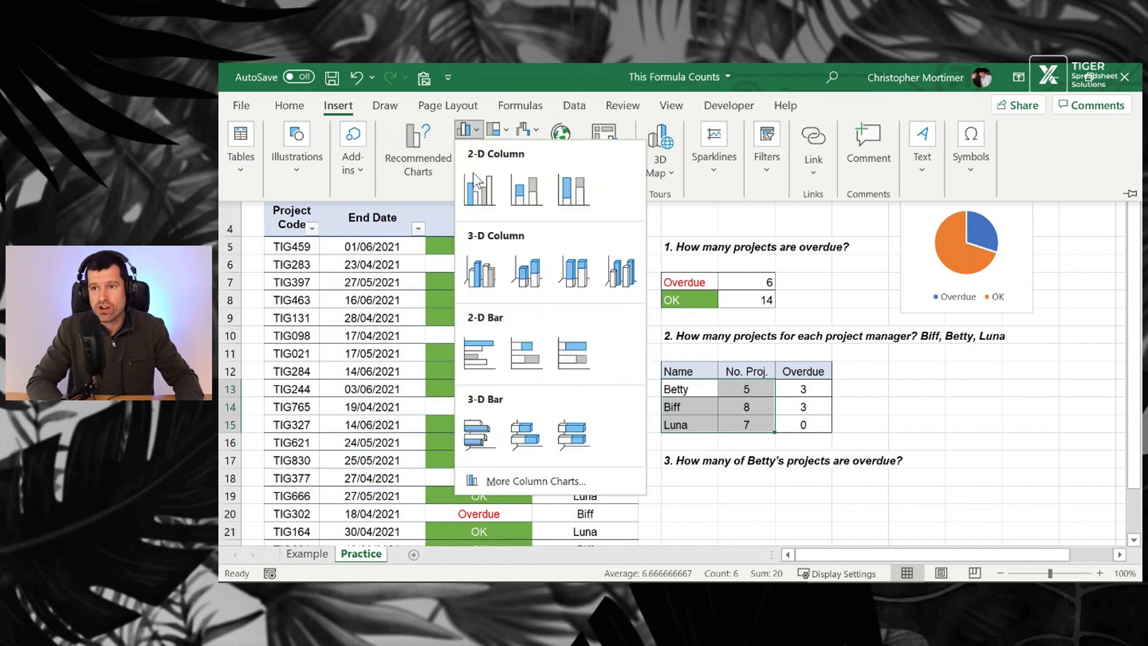
click(475, 188)
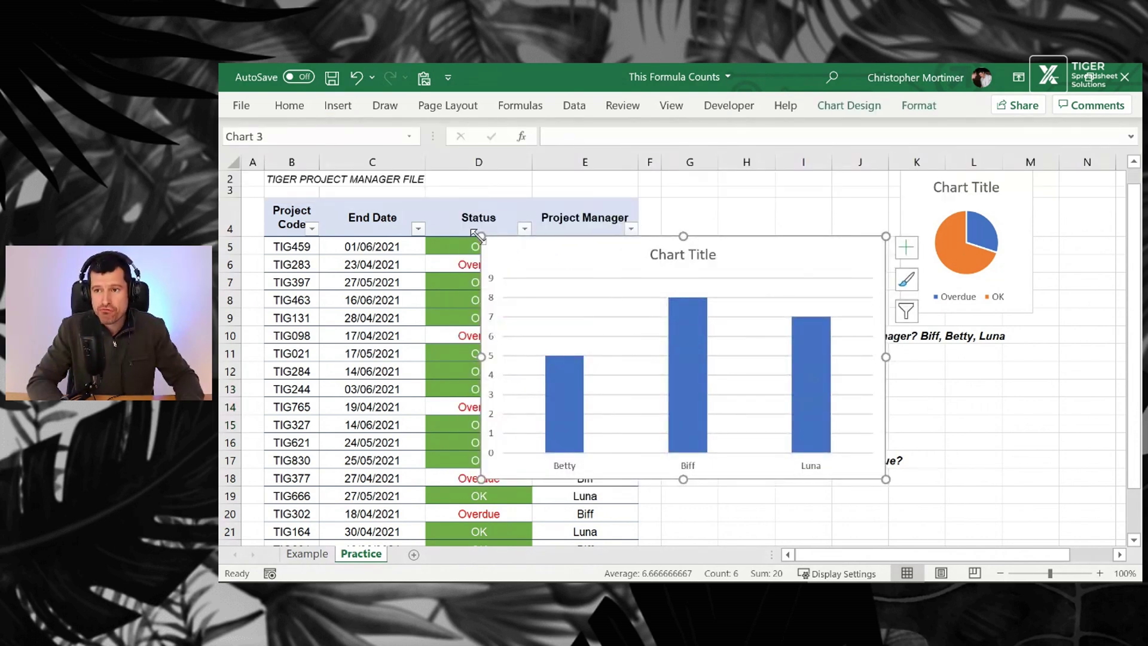
drag(478, 236, 608, 275)
drag(797, 292, 953, 274)
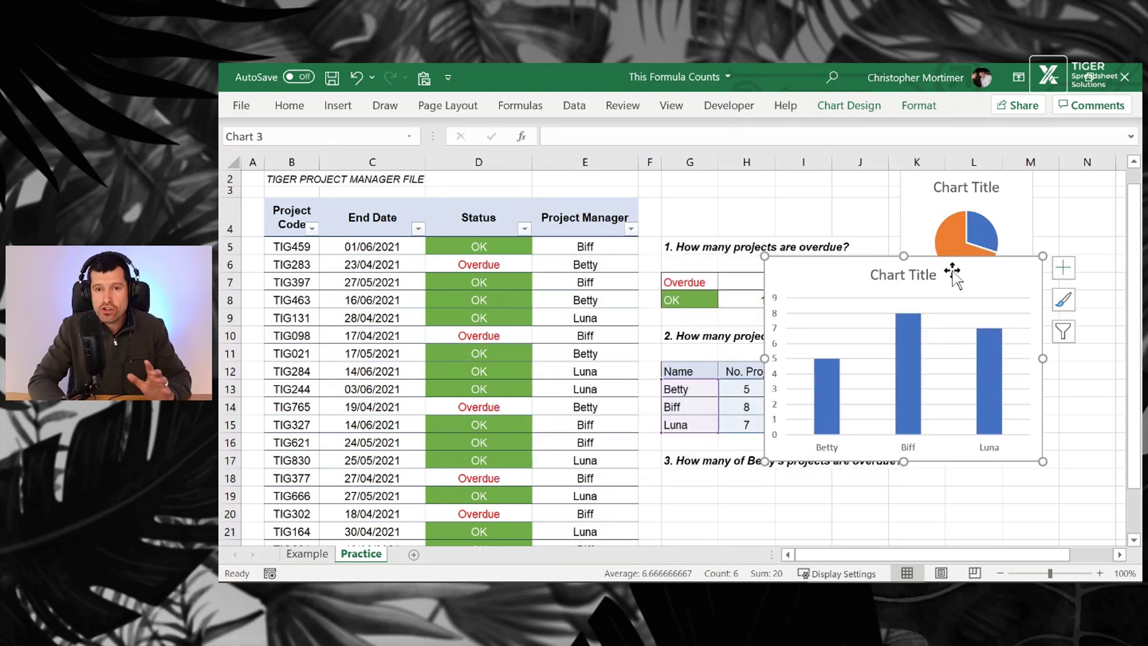